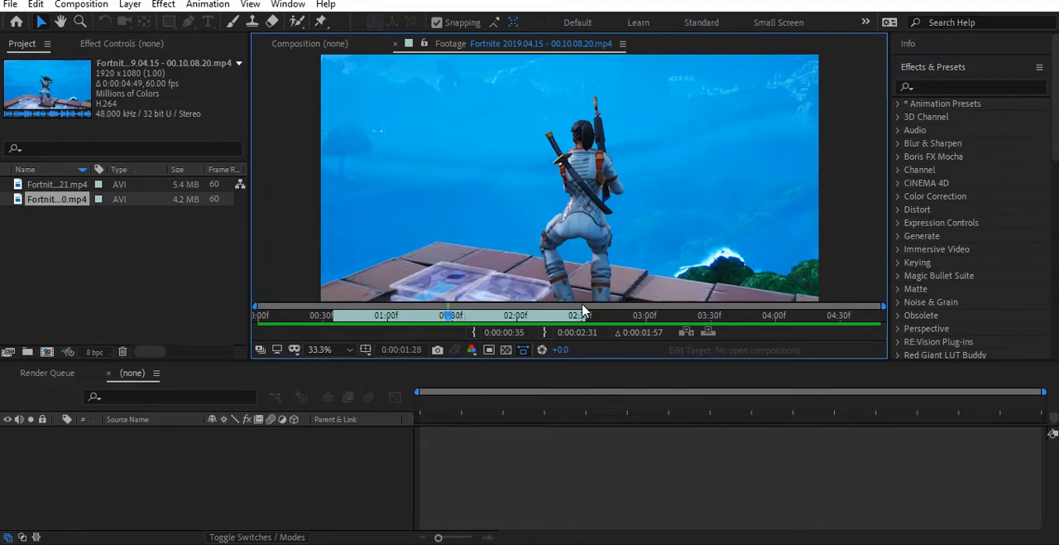
# - Trim the 00.14.38.21.mp4 source footage, setting its in point at 0:00:00:16 and its out point after the shooting action
pyautogui.doubleClick(48, 185)
pyautogui.moveTo(293, 321); pyautogui.dragTo(296, 322)
pyautogui.click(472, 332)
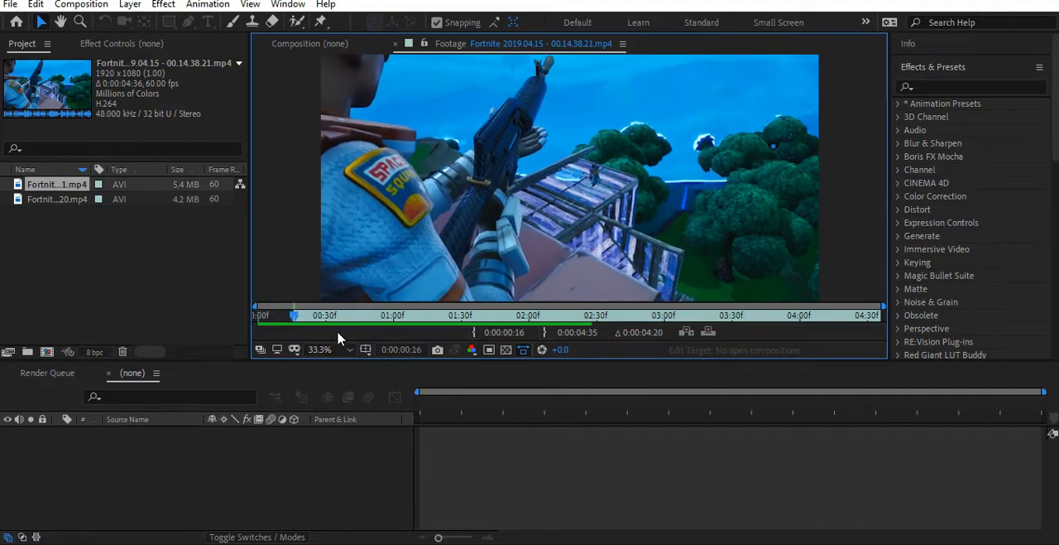
pyautogui.moveTo(295, 320); pyautogui.dragTo(486, 319)
pyautogui.click(543, 332)
# - Create a composition from the 00.10.08.20.mp4 clip and enable time remapping on its layer
pyautogui.moveTo(50, 199); pyautogui.dragTo(47, 356)
pyautogui.hotkey('ctrl', 'alt', 't')
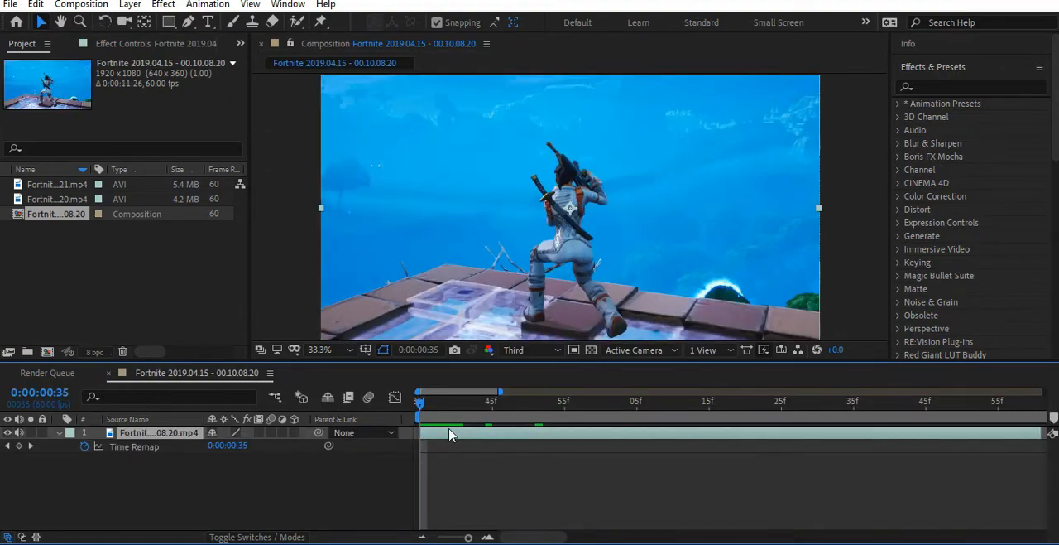
pyautogui.click(419, 538)
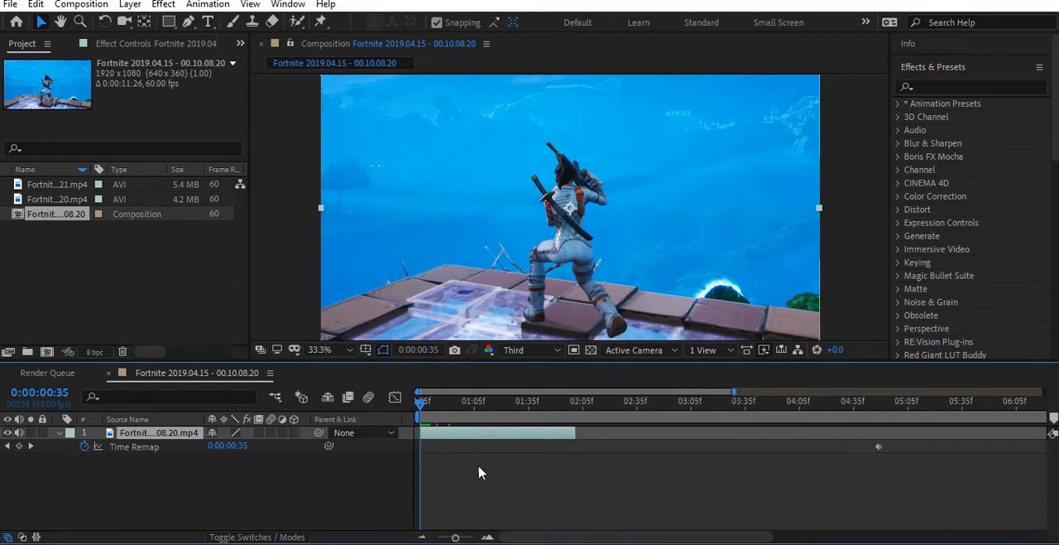
# - Shift the clip layer later to expose its Time Remap keyframes, and add a Time Remap keyframe at the clip's end, 0:00:03:16
pyautogui.moveTo(476, 444); pyautogui.dragTo(611, 438)
pyautogui.moveTo(577, 403); pyautogui.dragTo(713, 422)
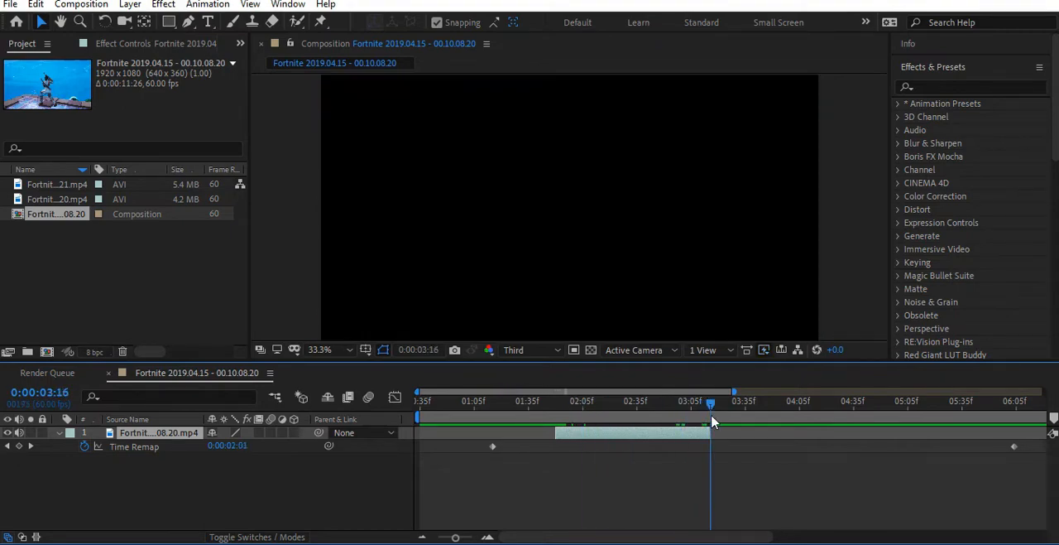
pyautogui.rightClick(637, 433)
pyautogui.moveTo(710, 93)
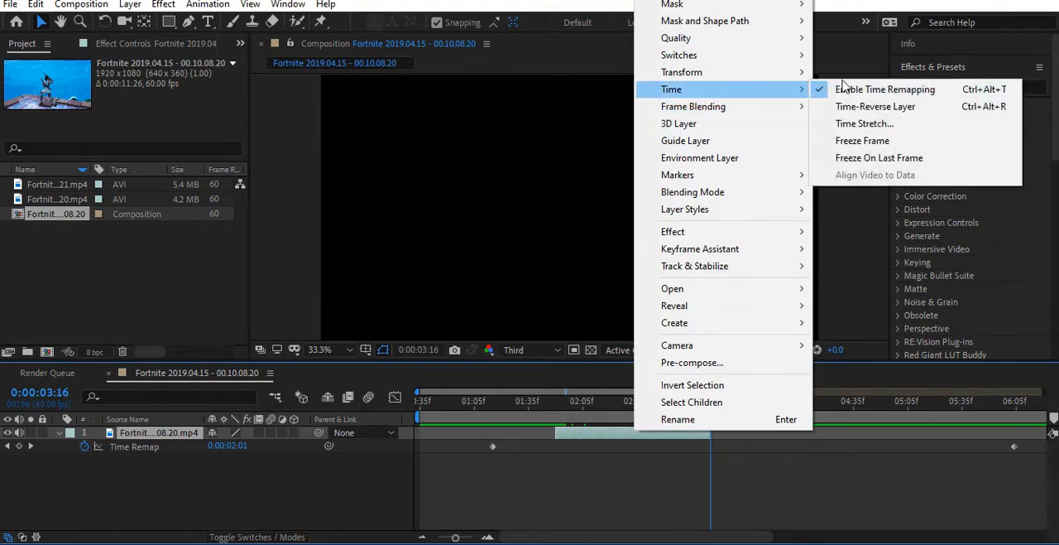
pyautogui.click(599, 499)
pyautogui.click(690, 431)
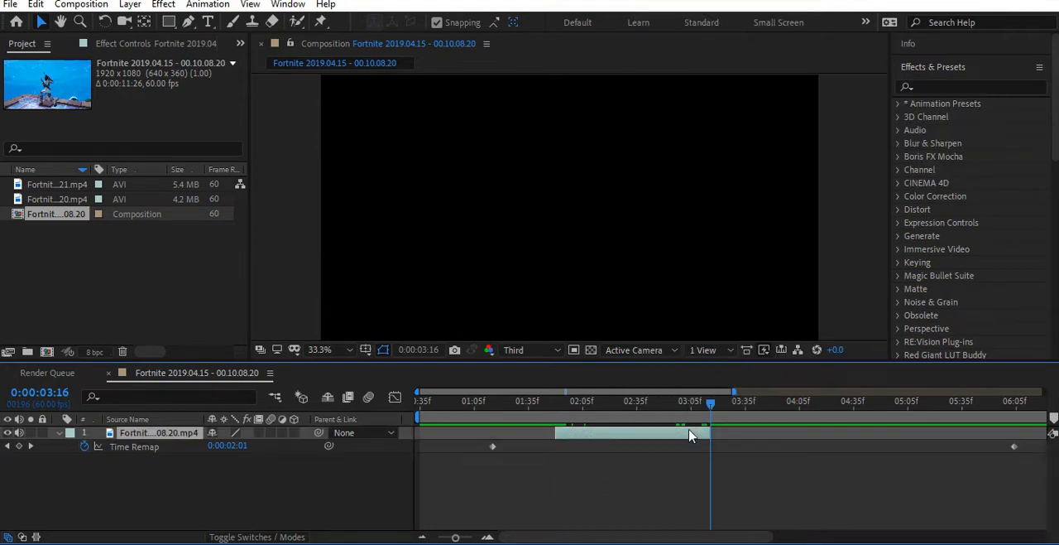
pyautogui.click(19, 446)
# - Add a Time Remap keyframe at the clip's start, 0:00:01:50, and delete the two original keyframes outside the trimmed clip
pyautogui.moveTo(634, 428); pyautogui.dragTo(555, 454)
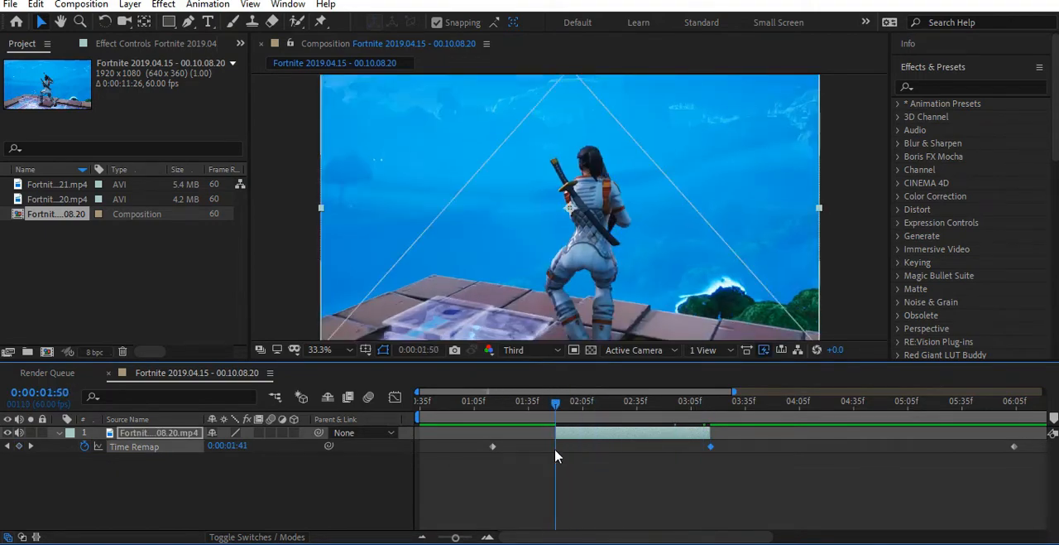
pyautogui.press('capslock')
pyautogui.click(20, 446)
pyautogui.press('capslock')
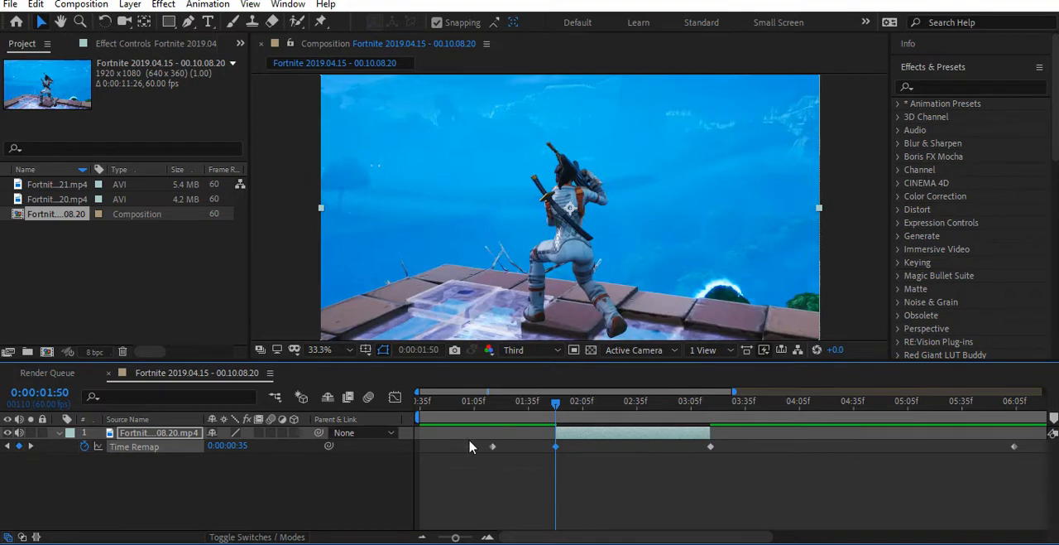
pyautogui.click(903, 440)
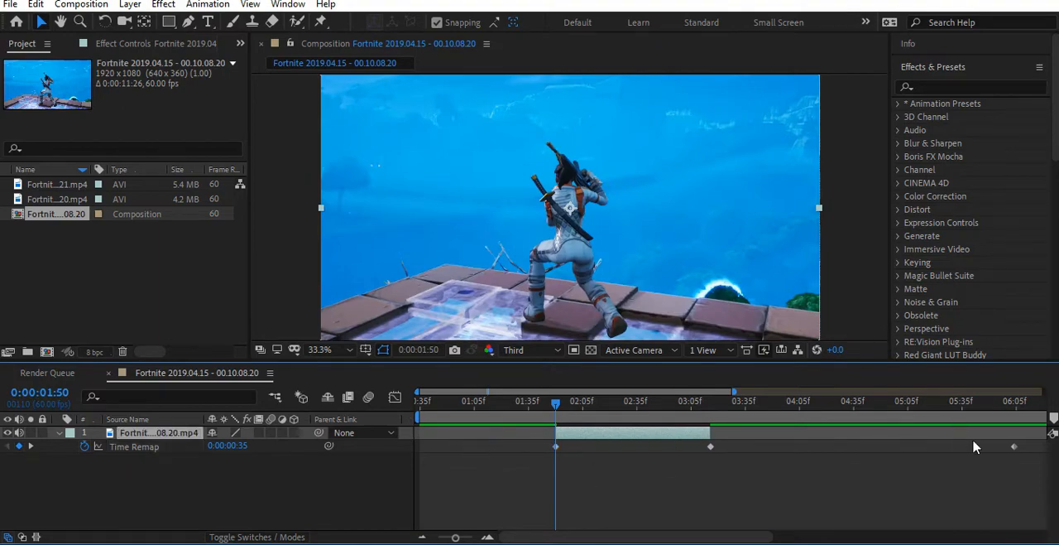
# - Move the time-remapped clip layer back so it starts at 0:00:00:35
pyautogui.moveTo(554, 401); pyautogui.dragTo(418, 455)
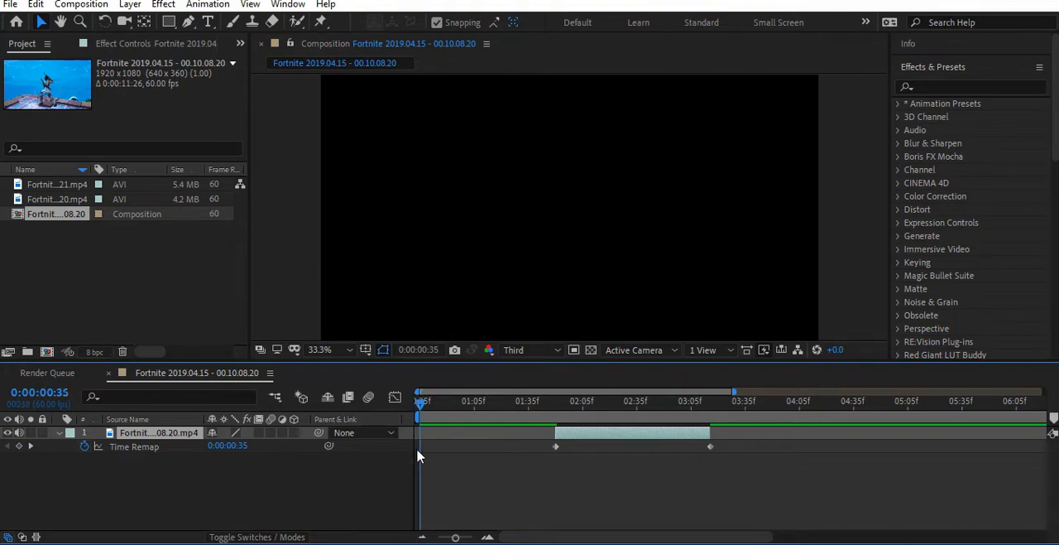
pyautogui.moveTo(585, 439); pyautogui.dragTo(463, 464)
pyautogui.click(568, 472)
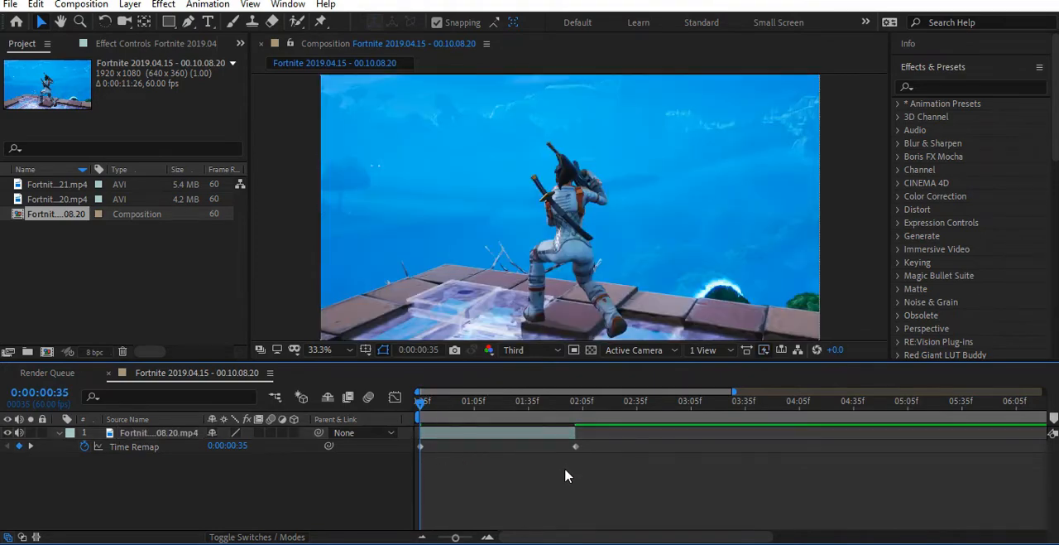
# - Apply Easy Ease to both Time Remap keyframes of the first clip
pyautogui.moveTo(608, 433); pyautogui.dragTo(424, 454)
pyautogui.rightClick(420, 451)
pyautogui.click(654, 366)
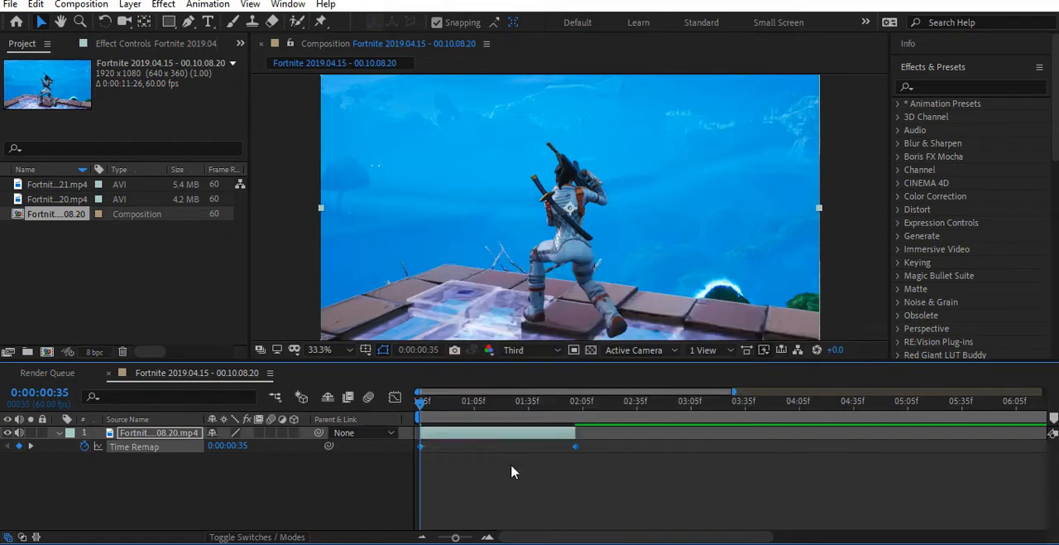
pyautogui.rightClick(421, 446)
pyautogui.moveTo(454, 443)
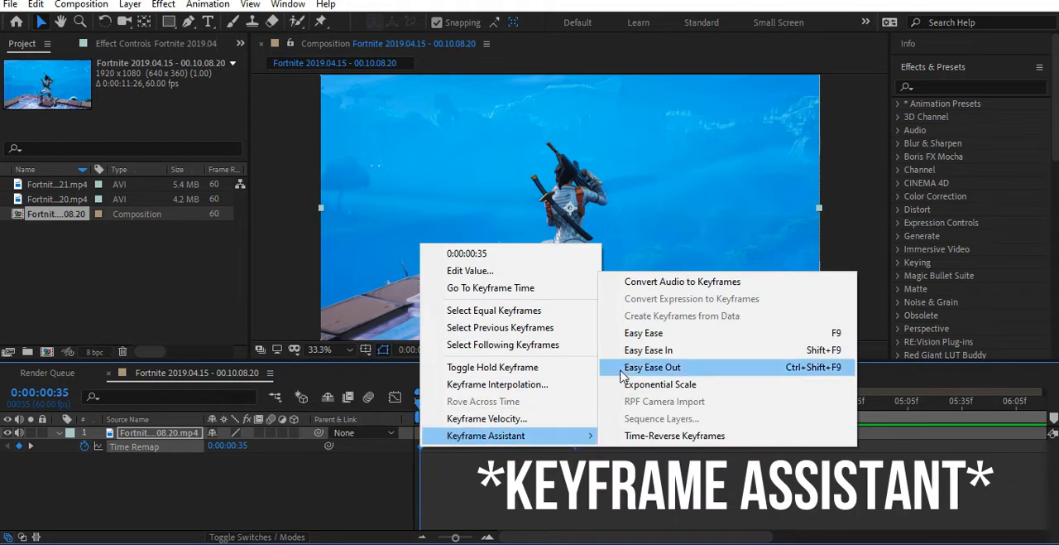
pyautogui.click(646, 332)
pyautogui.click(494, 460)
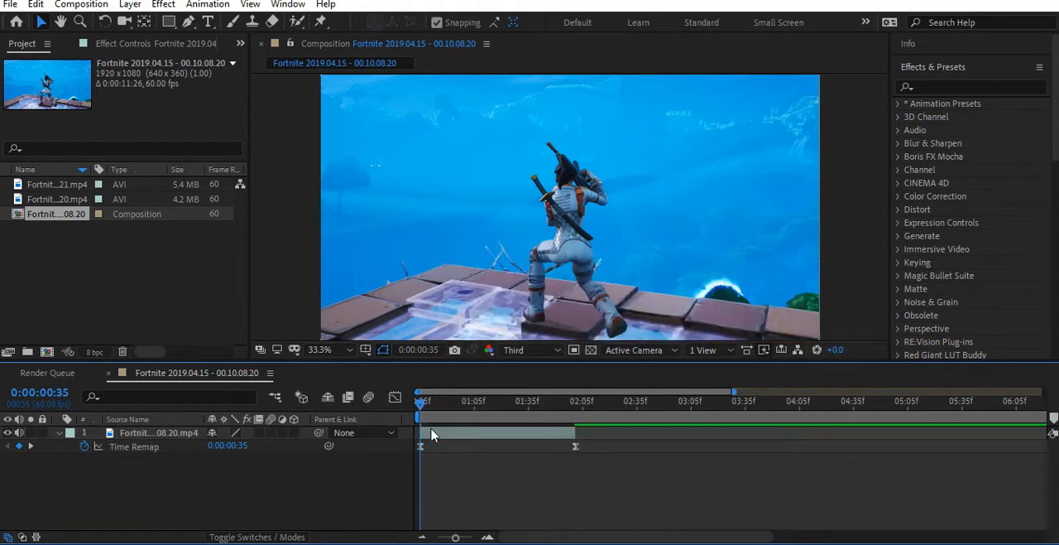
# - Move the first clip's end Time Remap keyframe to 0:00:01:15 and trim the layer's end to match
pyautogui.moveTo(421, 413); pyautogui.dragTo(493, 442)
pyautogui.moveTo(575, 447); pyautogui.dragTo(495, 459)
pyautogui.moveTo(573, 430); pyautogui.dragTo(453, 440)
pyautogui.click(540, 458)
# - Open the first clip's Time Remap property in the Graph Editor and switch it to the value graph
pyautogui.moveTo(530, 445); pyautogui.dragTo(418, 450)
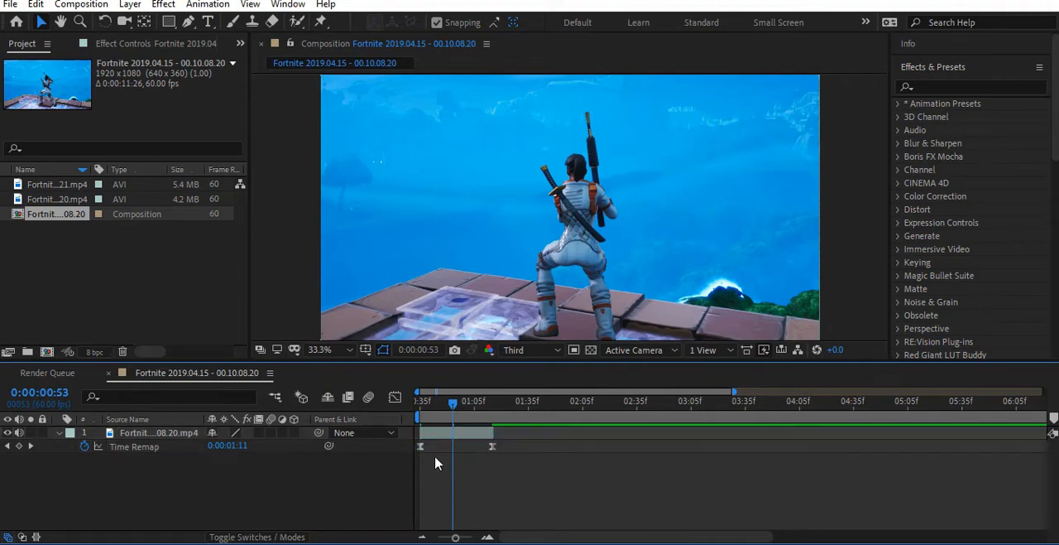
pyautogui.click(422, 448)
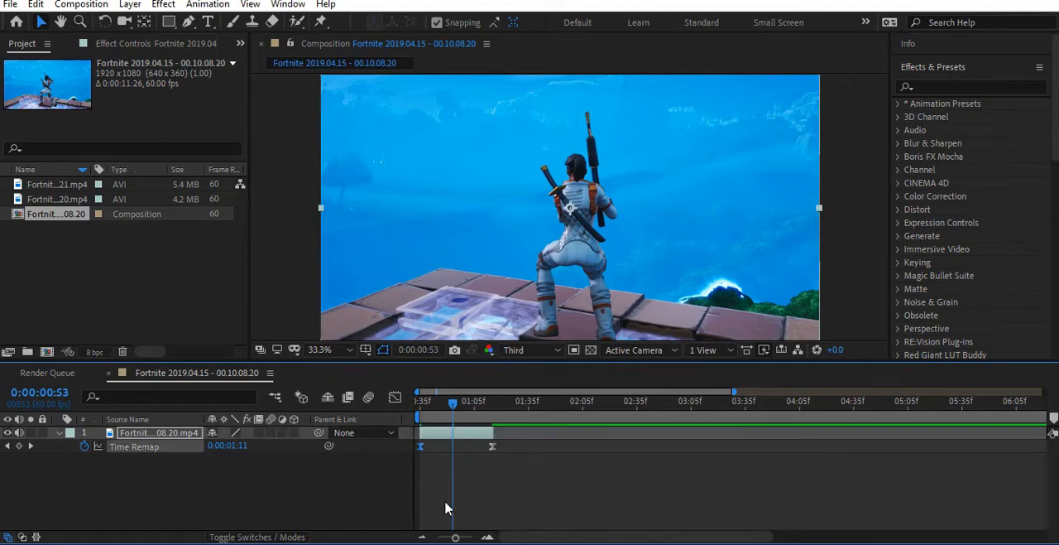
pyautogui.click(396, 398)
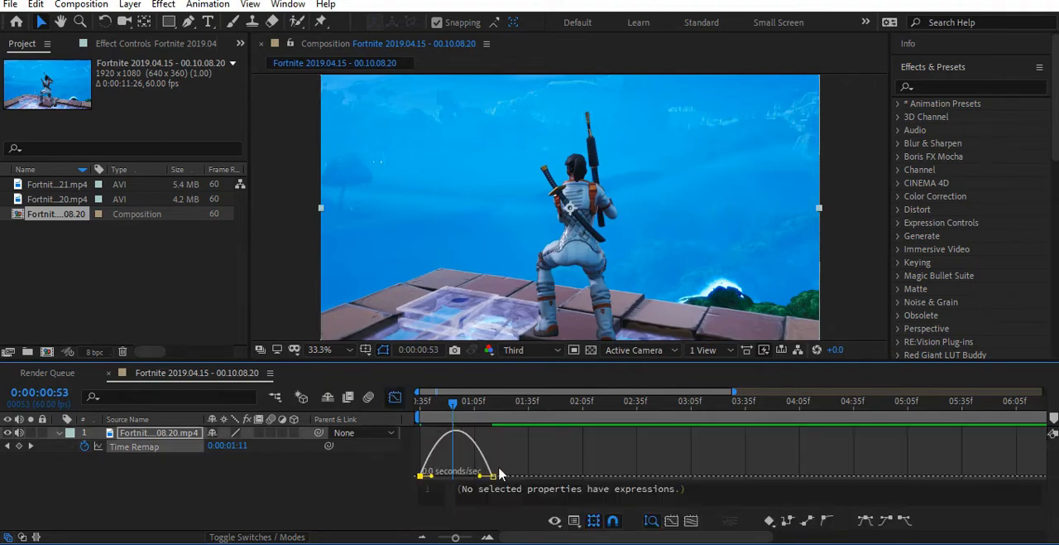
pyautogui.click(554, 520)
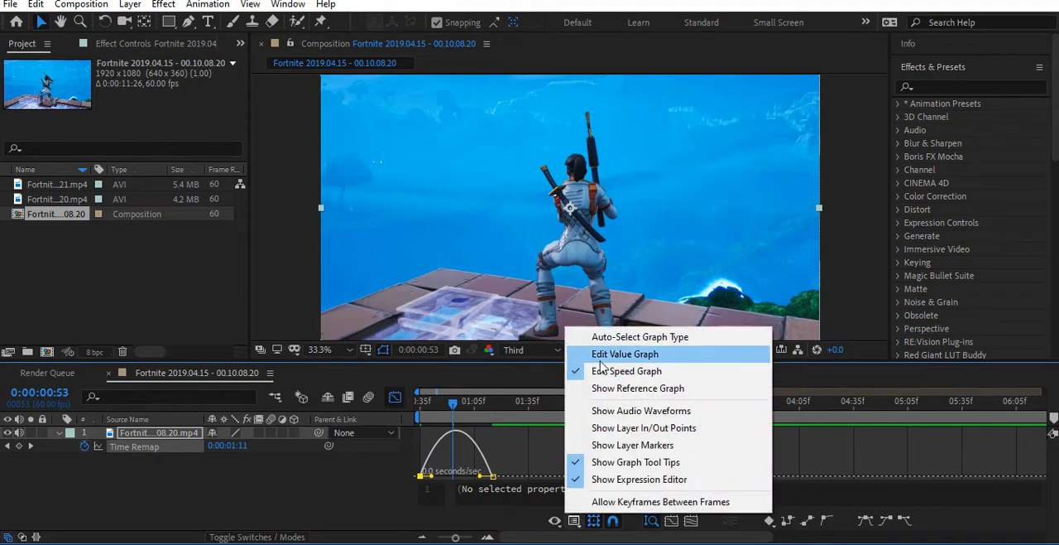
pyautogui.click(604, 358)
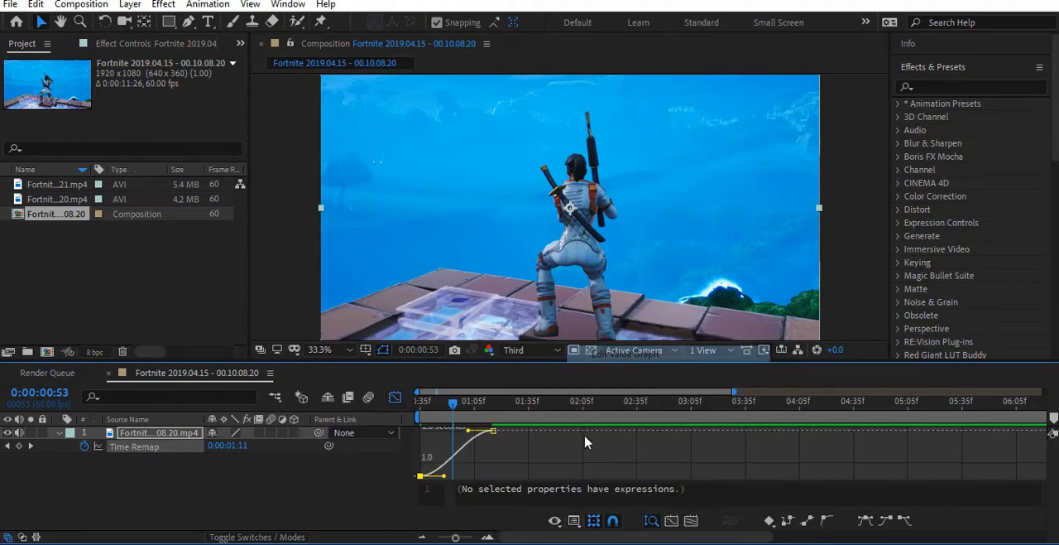
# - Reshape the Time Remap curve to be steep at both ends and flatter in the middle, and close the Graph Editor
pyautogui.click(488, 536)
pyautogui.moveTo(453, 407); pyautogui.dragTo(532, 455)
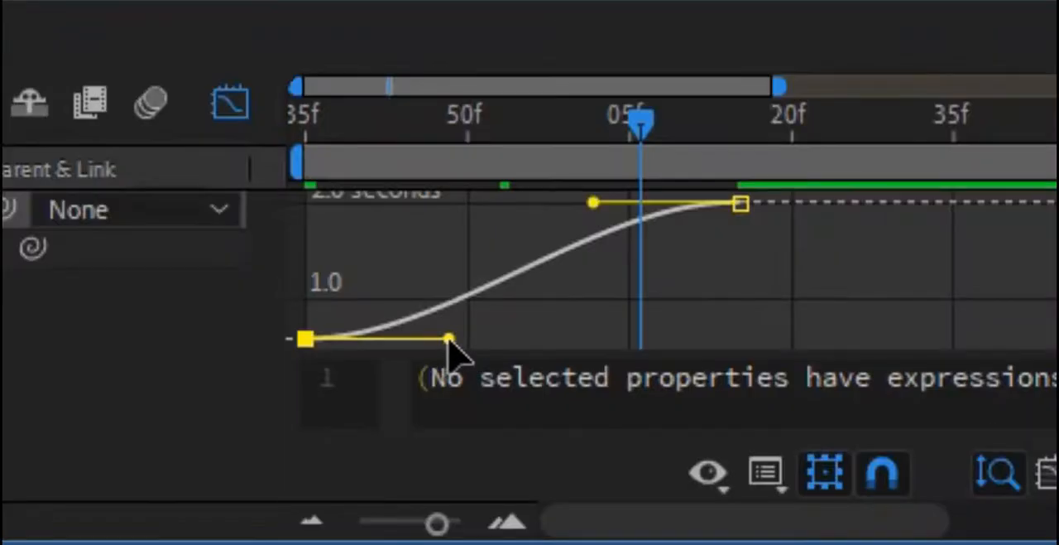
pyautogui.moveTo(469, 478); pyautogui.dragTo(406, 446)
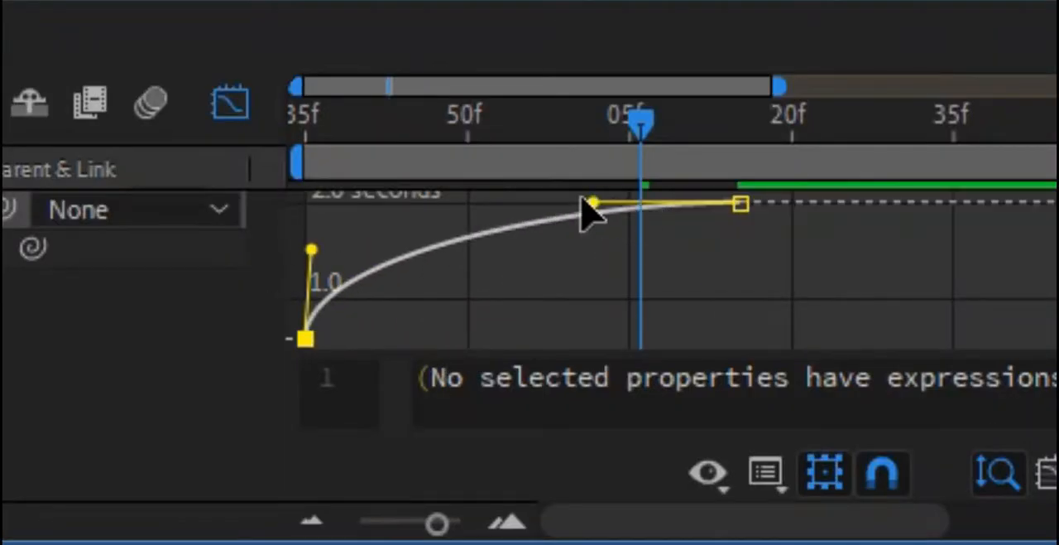
pyautogui.moveTo(593, 207); pyautogui.dragTo(733, 267)
pyautogui.moveTo(813, 267); pyautogui.dragTo(832, 293)
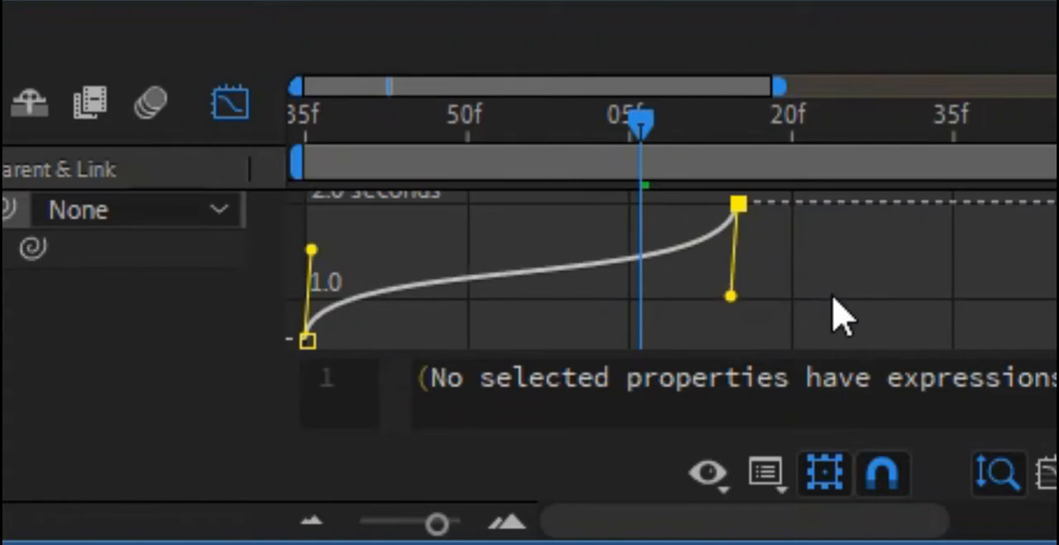
pyautogui.moveTo(312, 249); pyautogui.dragTo(313, 282)
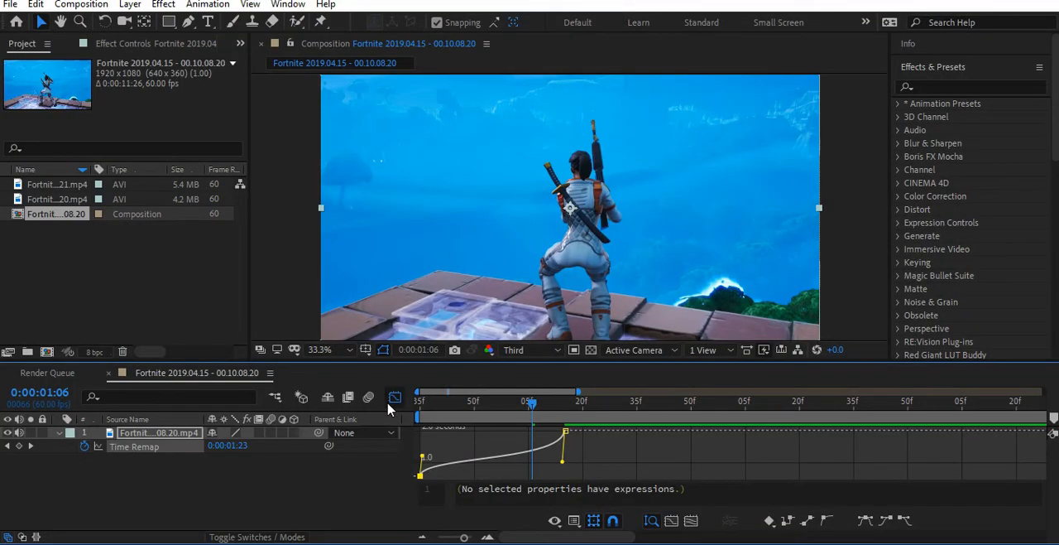
pyautogui.click(394, 398)
# - Add the 00.14.38.21.mp4 clip below the first layer, starting at 0:00:01:15
pyautogui.moveTo(511, 410); pyautogui.dragTo(567, 423)
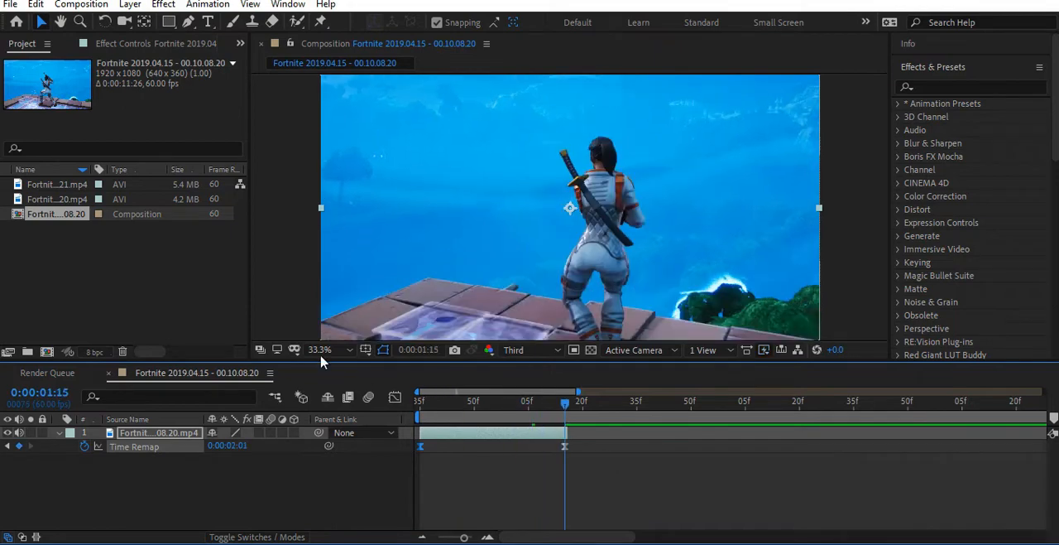
pyautogui.click(51, 200)
pyautogui.click(66, 190)
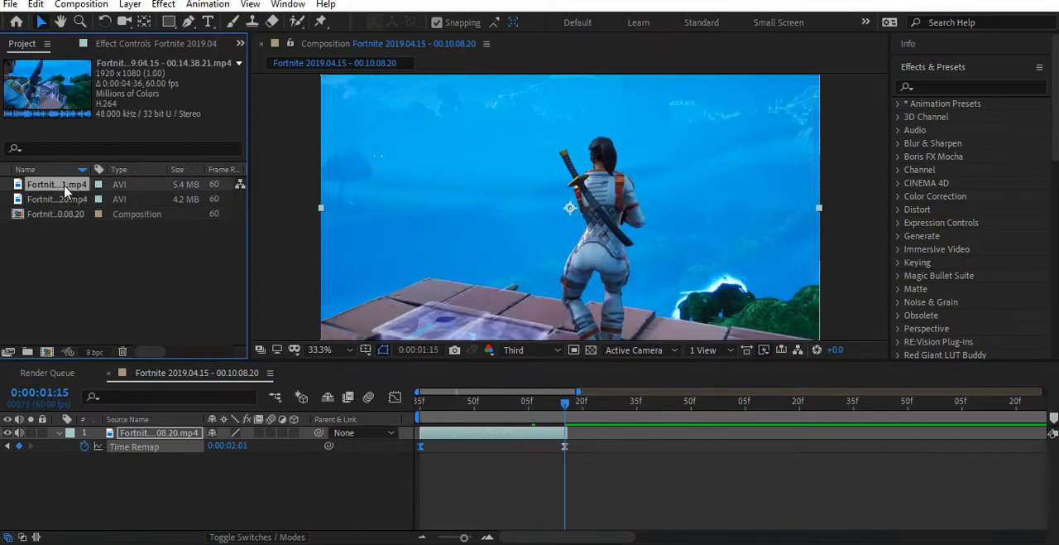
pyautogui.moveTo(67, 190); pyautogui.dragTo(574, 468)
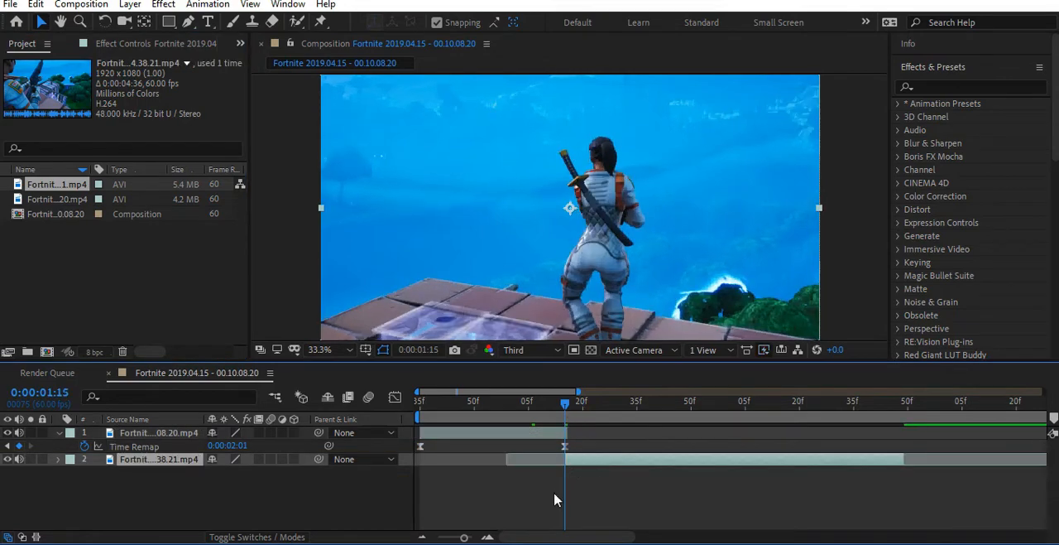
# - Slide the second clip's layer slightly later so it starts exactly where the first clip ends
pyautogui.click(488, 538)
pyautogui.click(488, 538)
pyautogui.click(489, 538)
pyautogui.click(623, 454)
pyautogui.moveTo(636, 460); pyautogui.dragTo(651, 460)
pyautogui.click(424, 538)
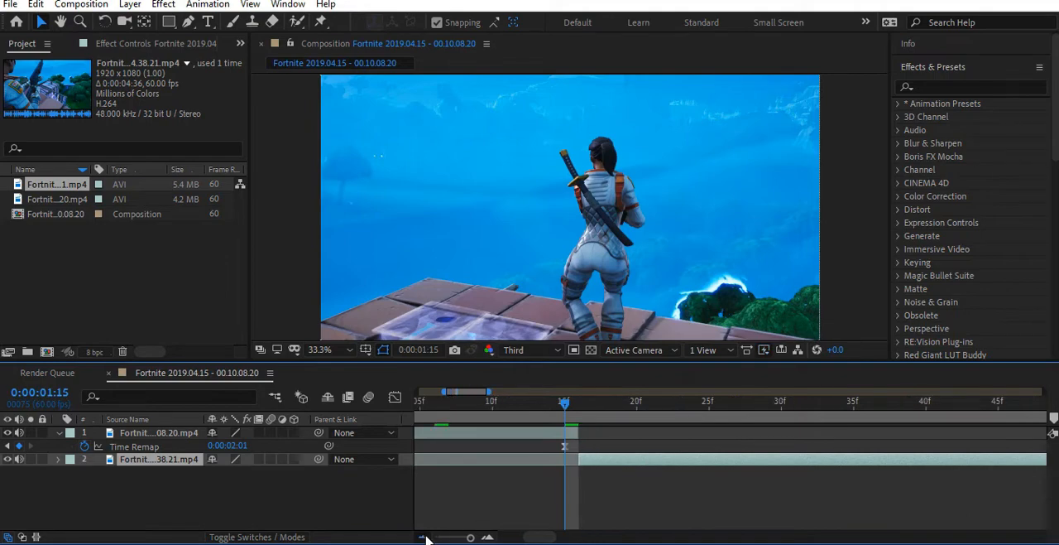
pyautogui.click(424, 538)
pyautogui.click(423, 538)
# - Enable time remapping on the second clip's layer and add a Time Remap keyframe at its visible start
pyautogui.rightClick(602, 468)
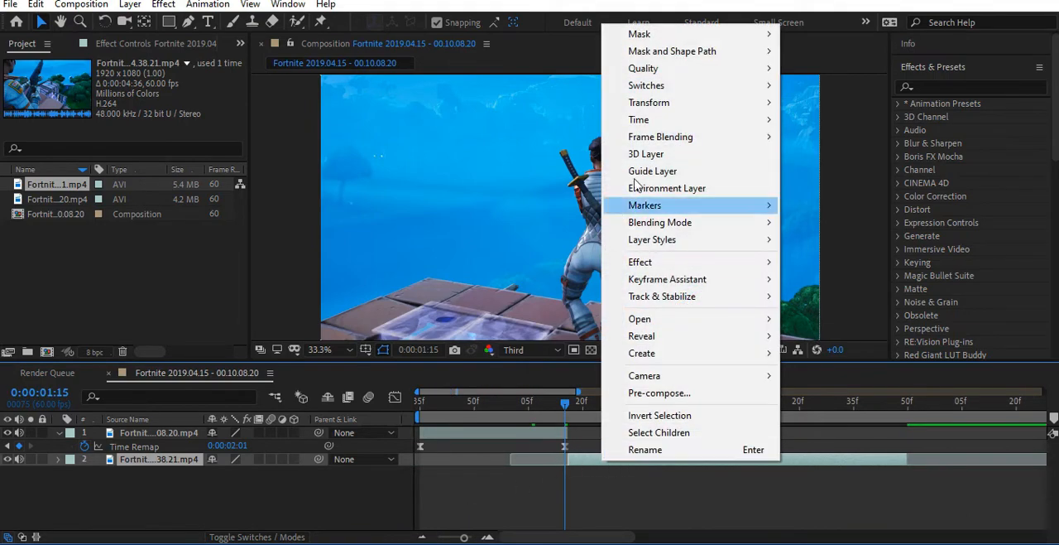
pyautogui.moveTo(643, 119)
pyautogui.click(827, 121)
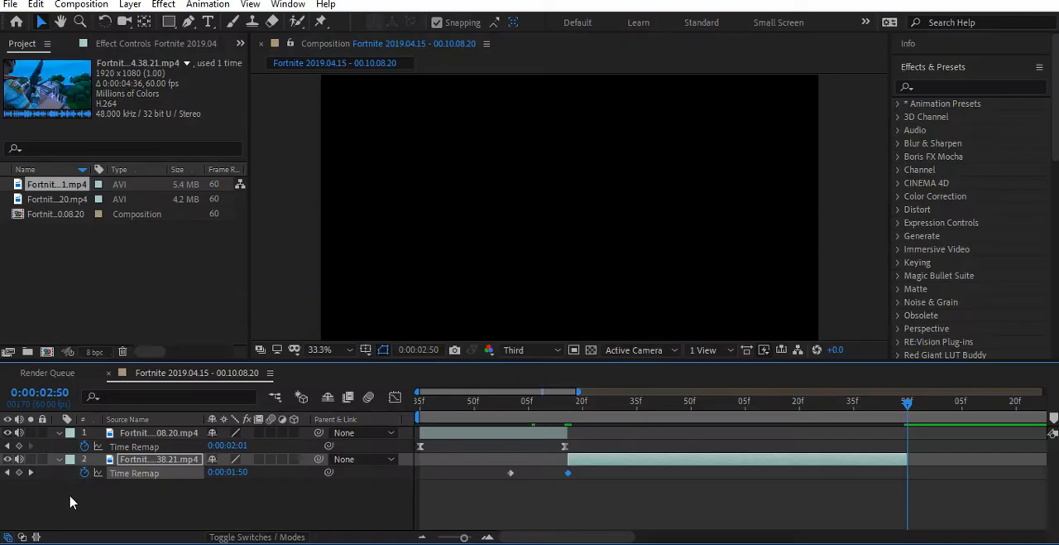
# - Add a Time Remap keyframe at the second clip's end, 0:00:02:50, and delete its original keyframes outside the trimmed clip
pyautogui.moveTo(892, 410); pyautogui.dragTo(879, 418)
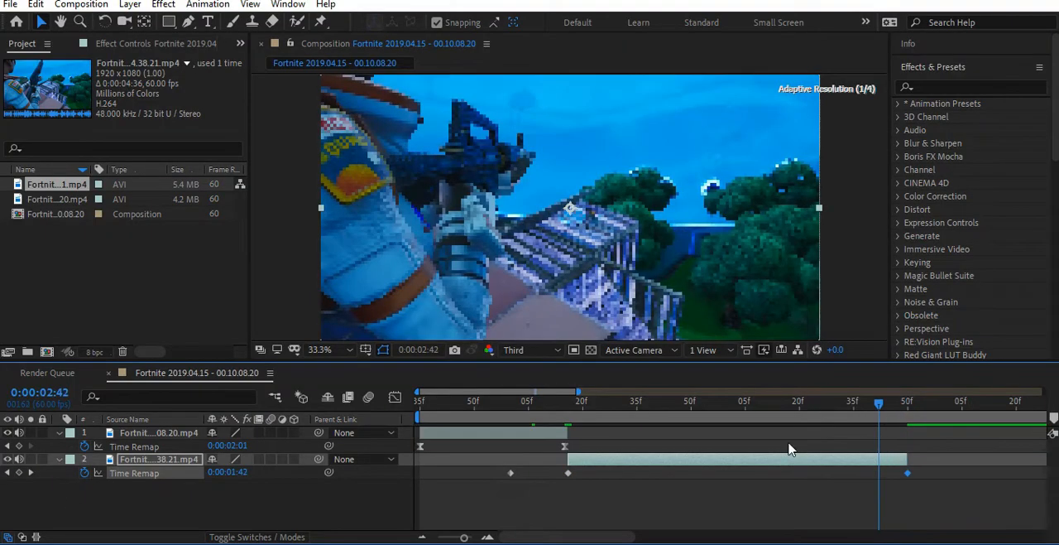
pyautogui.click(510, 473)
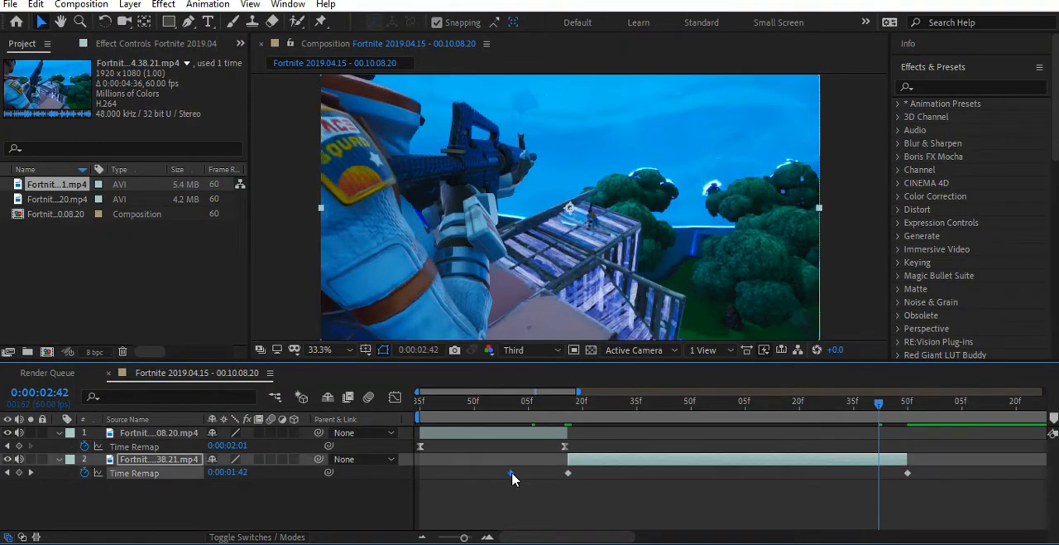
pyautogui.press('Delete')
pyautogui.click(423, 537)
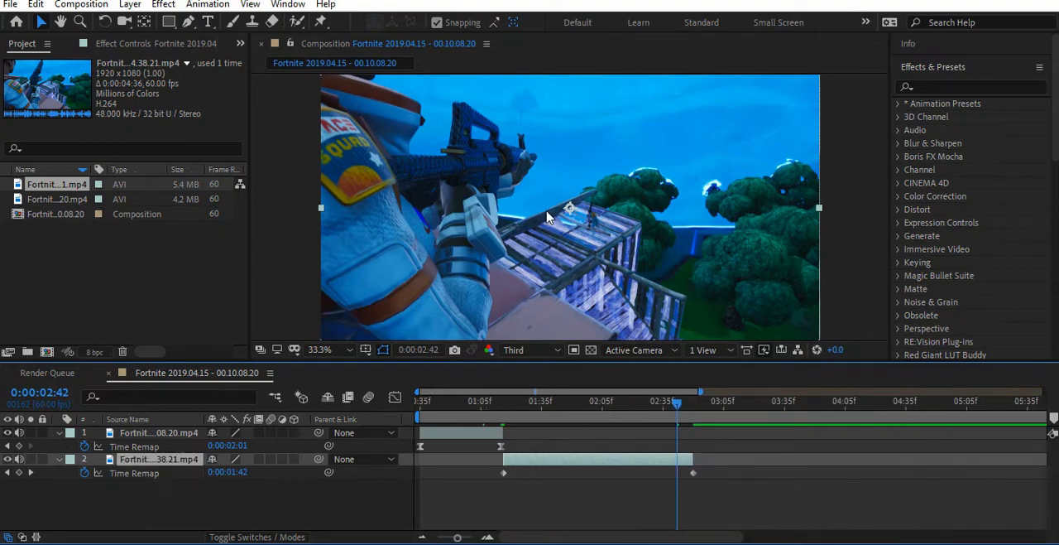
# - Move the second clip's end Time Remap keyframe to 0:00:02:07 and trim the layer's end to match
pyautogui.moveTo(676, 419); pyautogui.dragTo(604, 443)
pyautogui.click(693, 473)
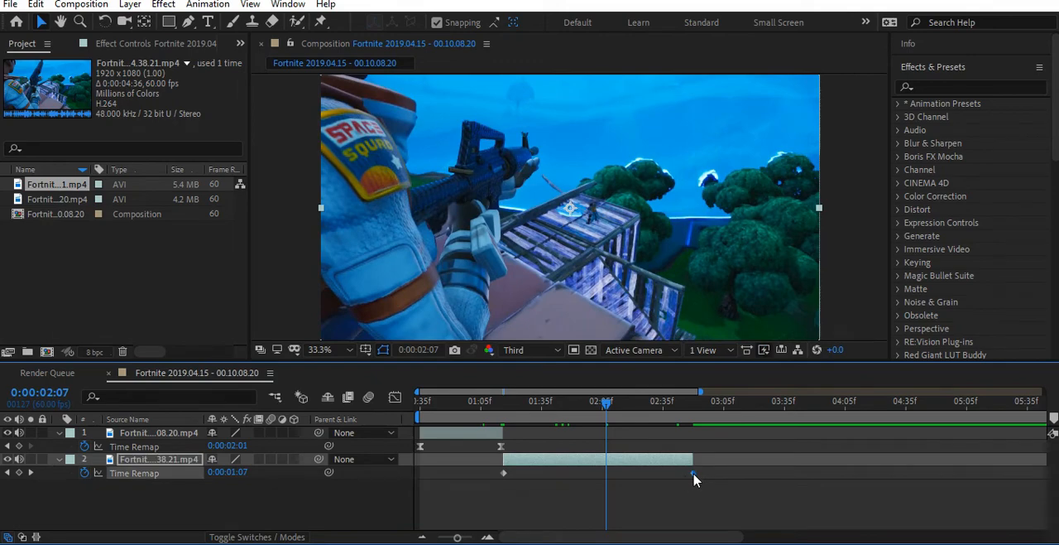
pyautogui.moveTo(693, 474); pyautogui.dragTo(606, 473)
pyautogui.moveTo(693, 463); pyautogui.dragTo(609, 464)
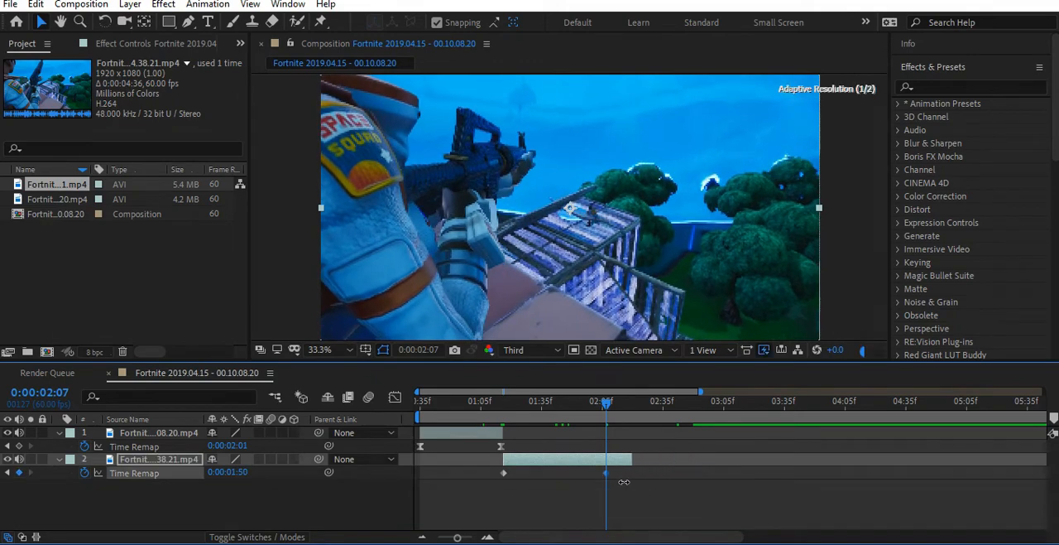
pyautogui.rightClick(607, 473)
pyautogui.press('Escape')
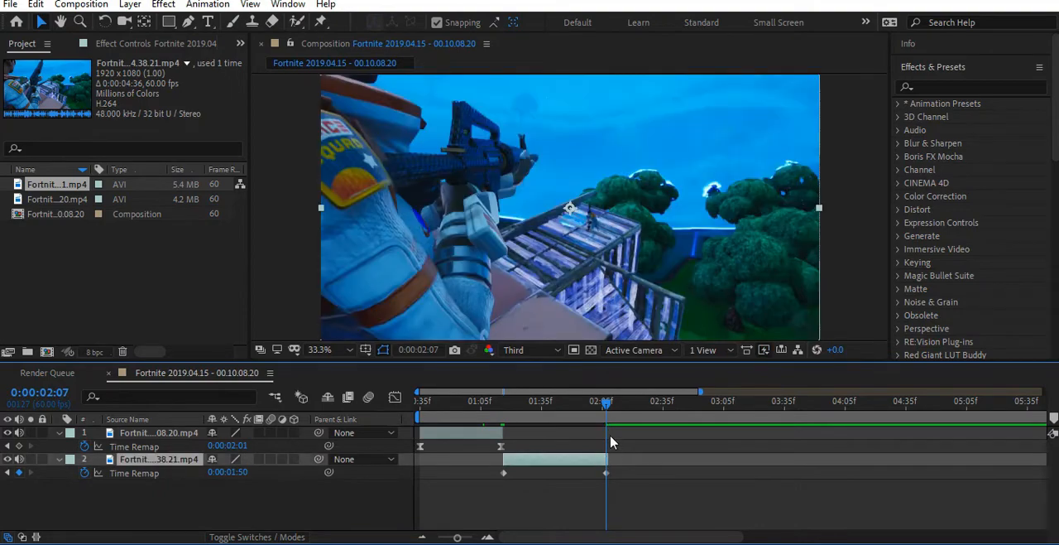
pyautogui.moveTo(606, 411); pyautogui.dragTo(576, 424)
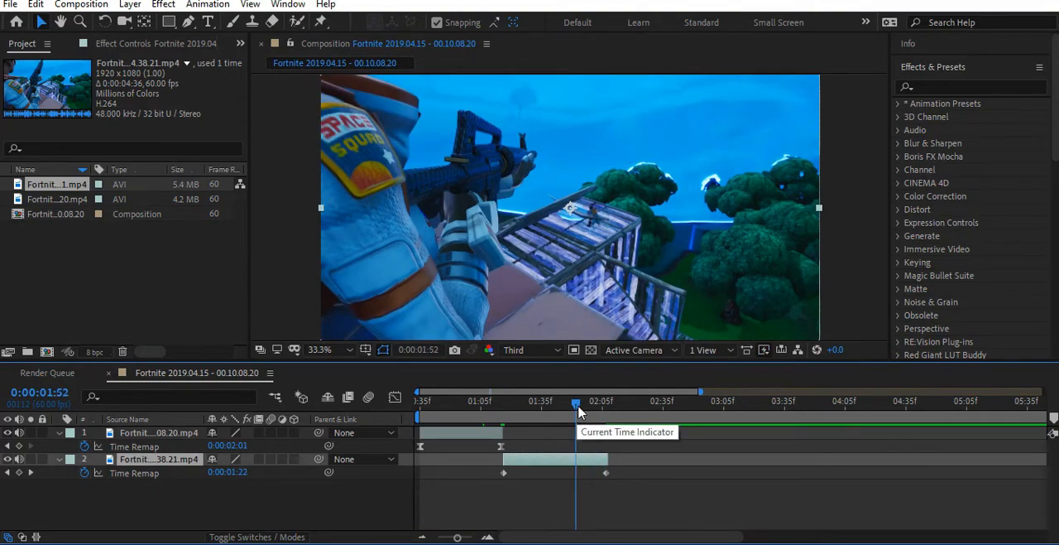
# - Move the second clip's end Time Remap keyframe to 0:00:01:52 and trim the layer's end to match
pyautogui.click(605, 472)
pyautogui.press('Delete')
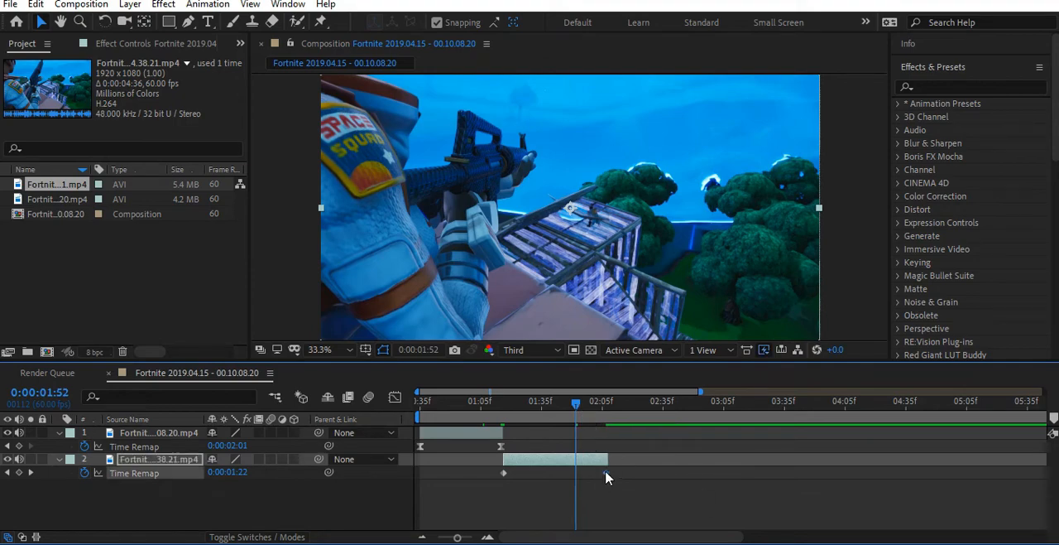
pyautogui.hotkey('ctrl', 'z')
pyautogui.moveTo(590, 480); pyautogui.dragTo(585, 479)
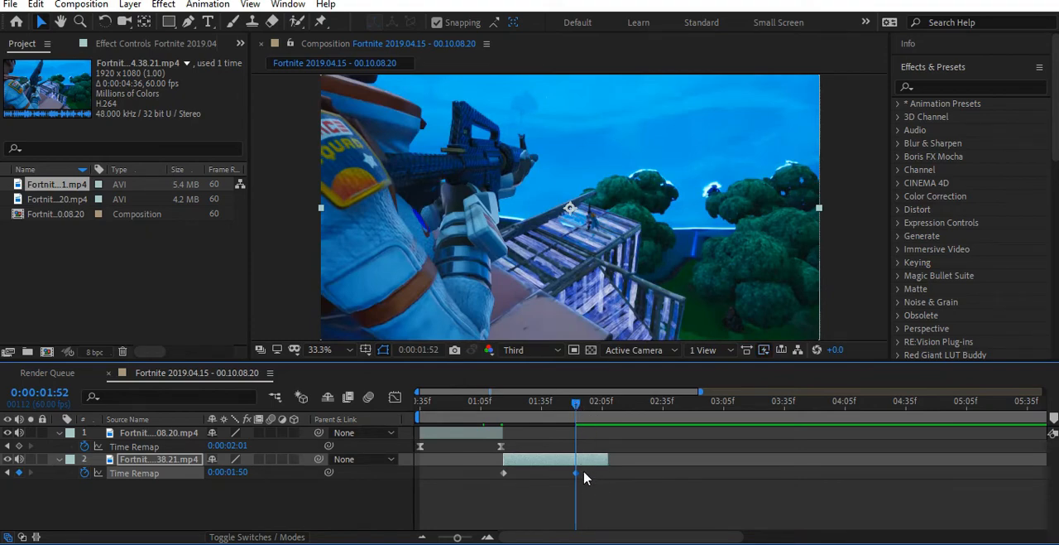
pyautogui.moveTo(609, 460); pyautogui.dragTo(577, 465)
# - Apply Easy Ease to both Time Remap keyframes of the second clip
pyautogui.moveTo(577, 407); pyautogui.dragTo(511, 406)
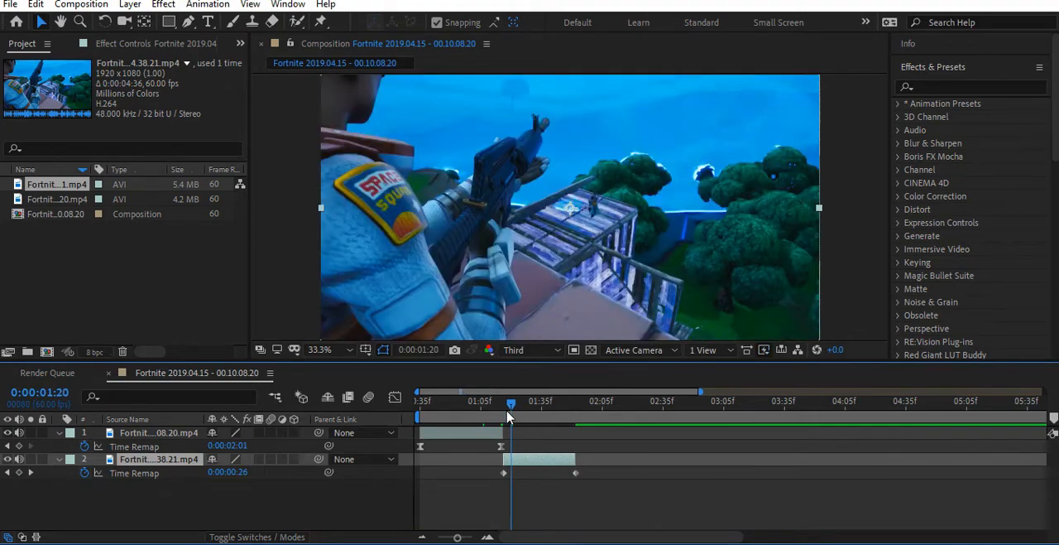
pyautogui.moveTo(606, 468); pyautogui.dragTo(491, 483)
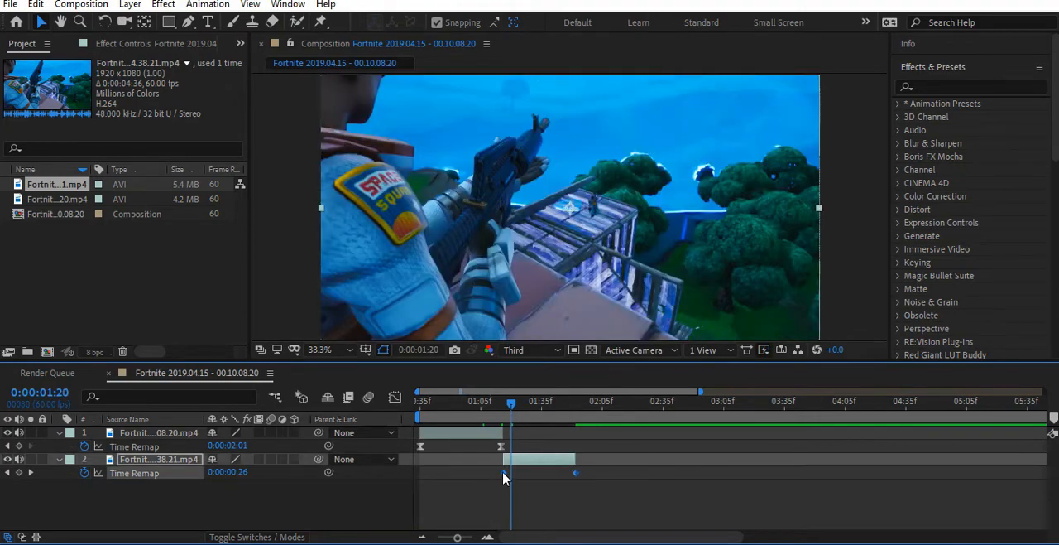
pyautogui.rightClick(505, 477)
pyautogui.moveTo(546, 461)
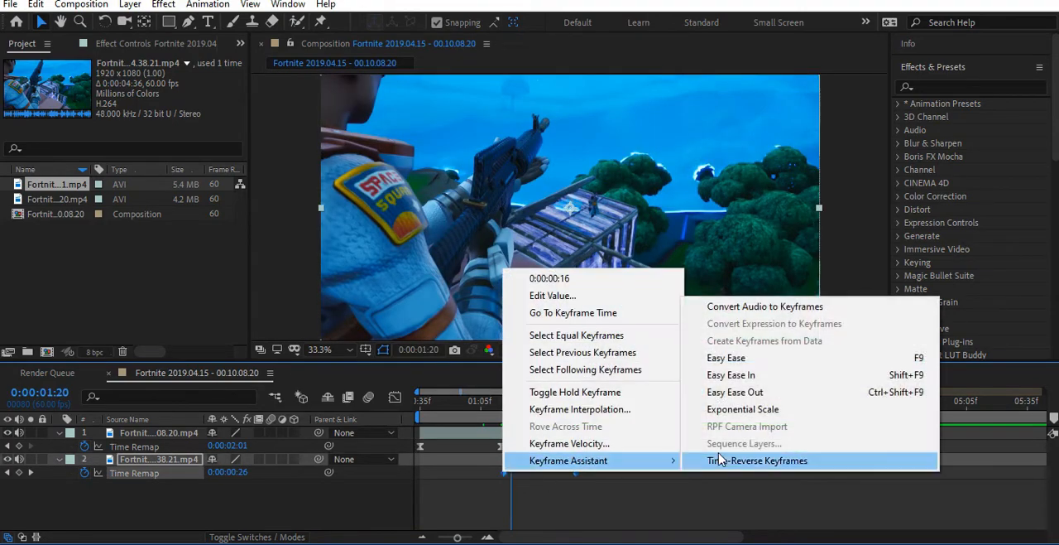
pyautogui.click(755, 361)
# - Reshape the second clip's Time Remap curve in the graph editor by pulling its first keyframe's easing handle back for a fast start
pyautogui.click(504, 473)
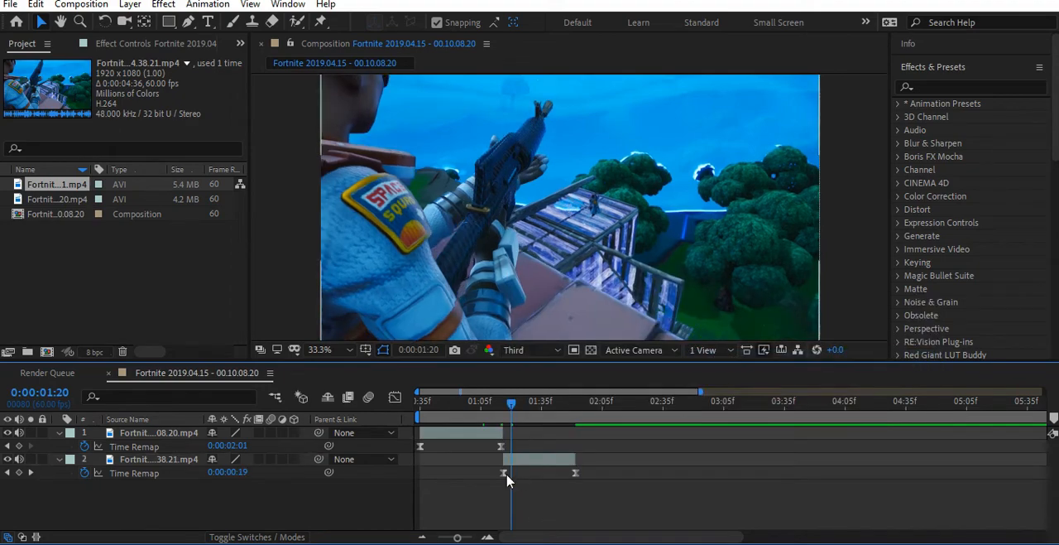
pyautogui.click(396, 399)
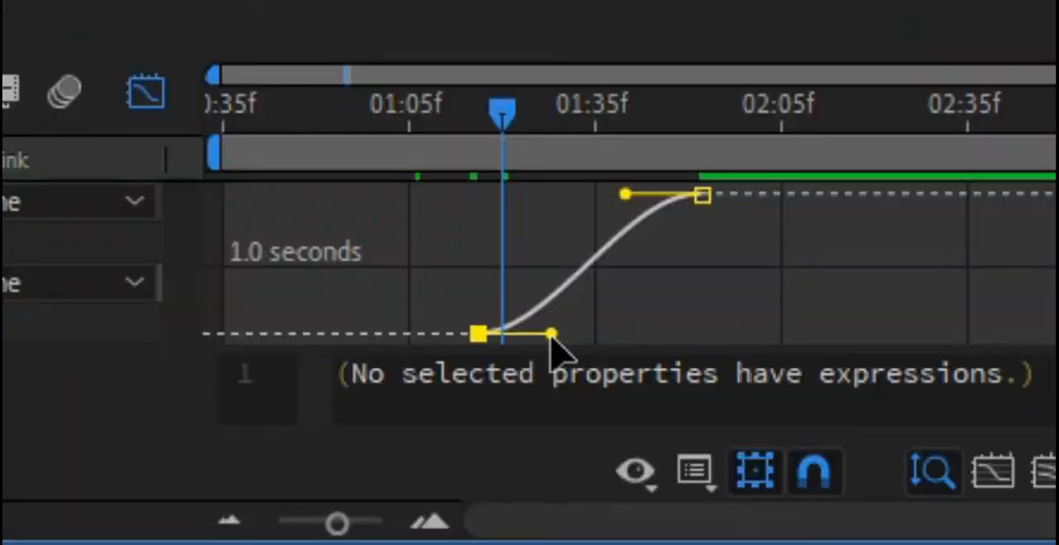
pyautogui.moveTo(527, 476); pyautogui.dragTo(496, 460)
pyautogui.moveTo(623, 197); pyautogui.dragTo(807, 314)
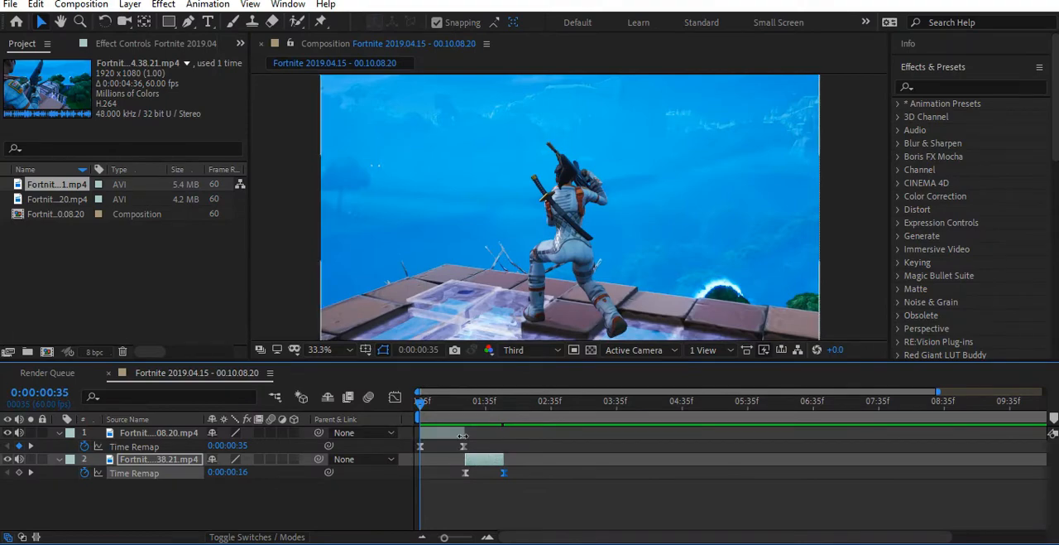
# - Play back both clips from 0:00:00:35 to preview the velocity change across the cut
pyautogui.press('space')
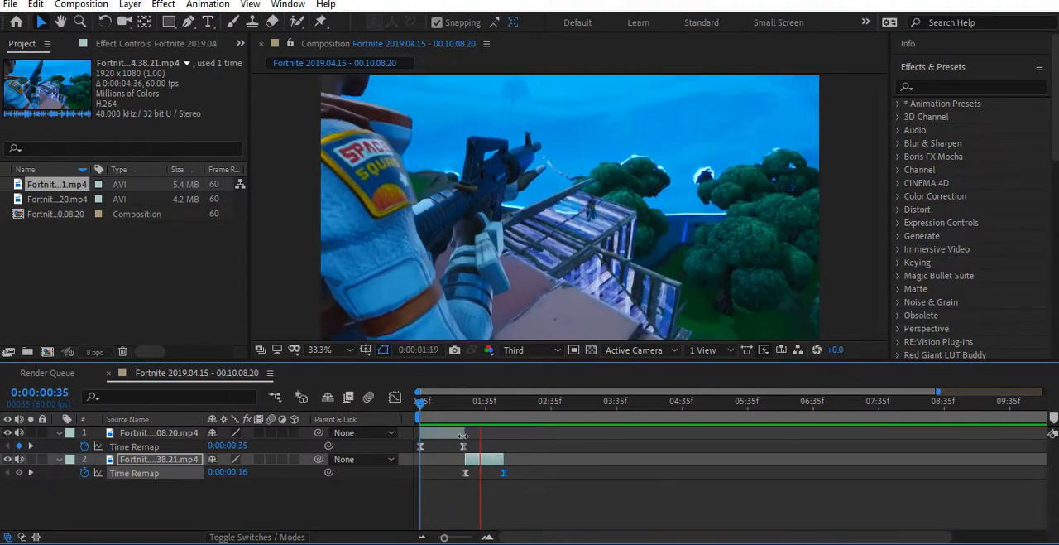
pyautogui.press('space')
pyautogui.moveTo(502, 422); pyautogui.dragTo(461, 457)
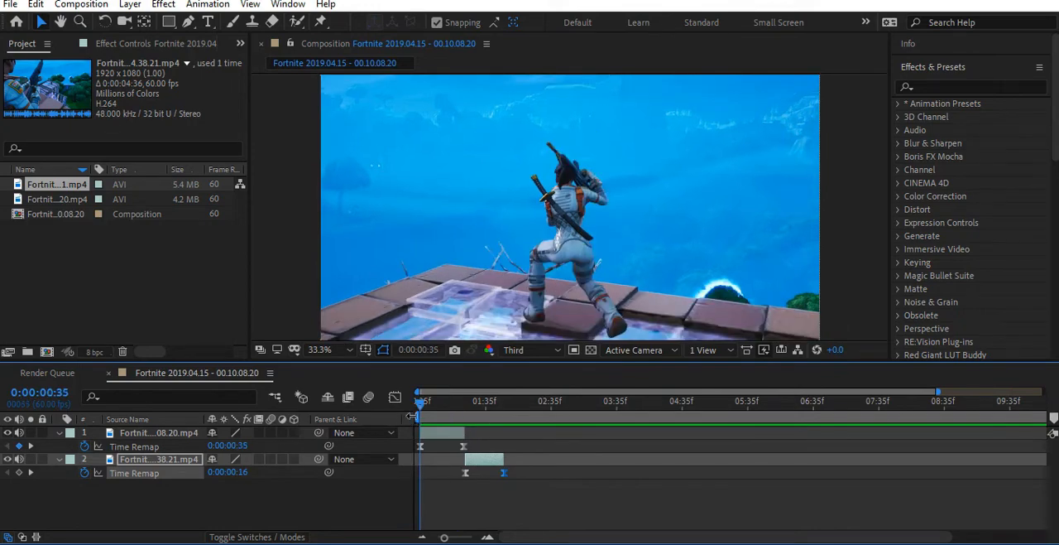
# - Collapse the Time Remap properties of both clip layers in the timeline
pyautogui.click(488, 537)
pyautogui.click(59, 432)
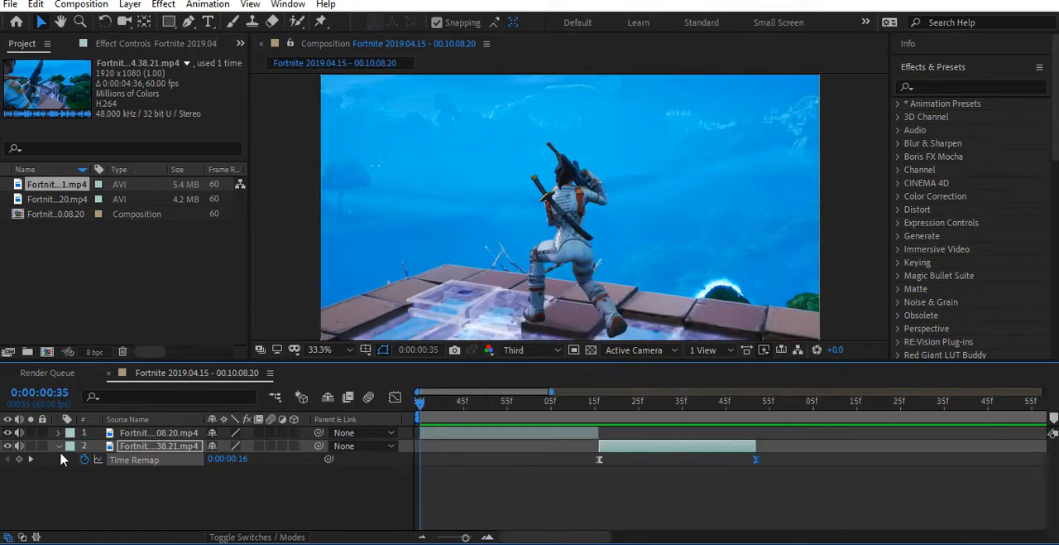
pyautogui.click(59, 446)
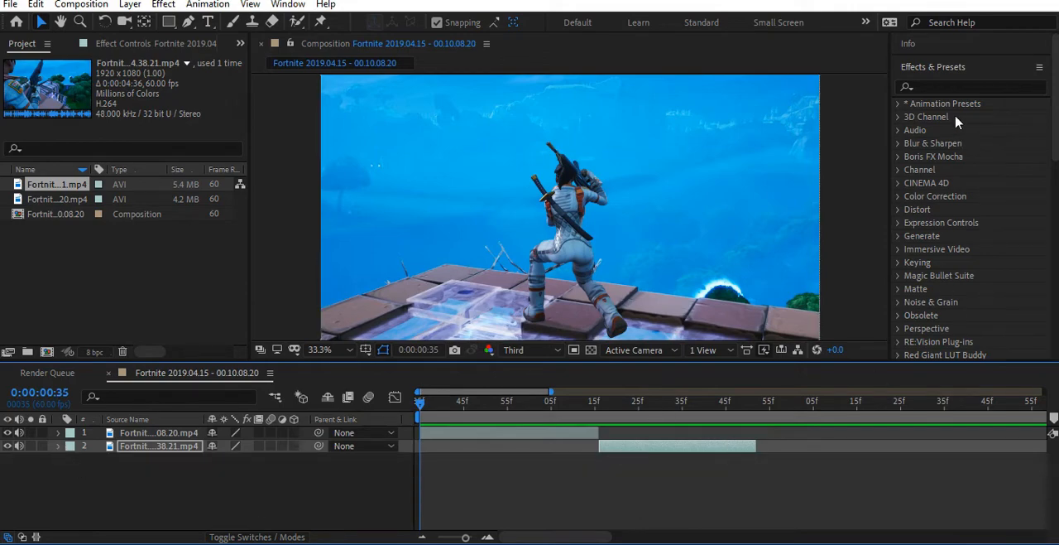
# - Search the effects for S_blurmo and apply S_BlurMoCurves to the first clip's layer
pyautogui.click(950, 86)
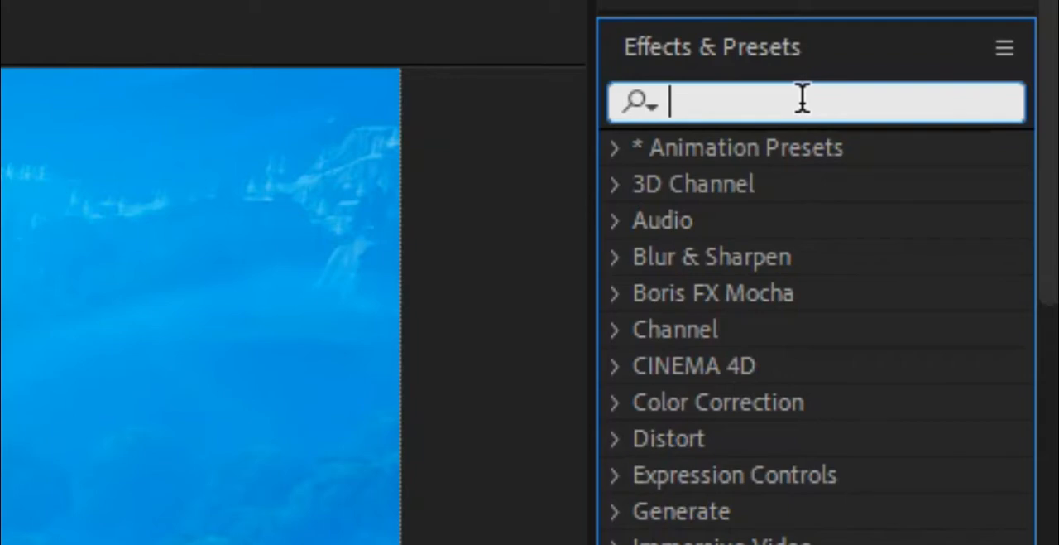
pyautogui.write('S_')
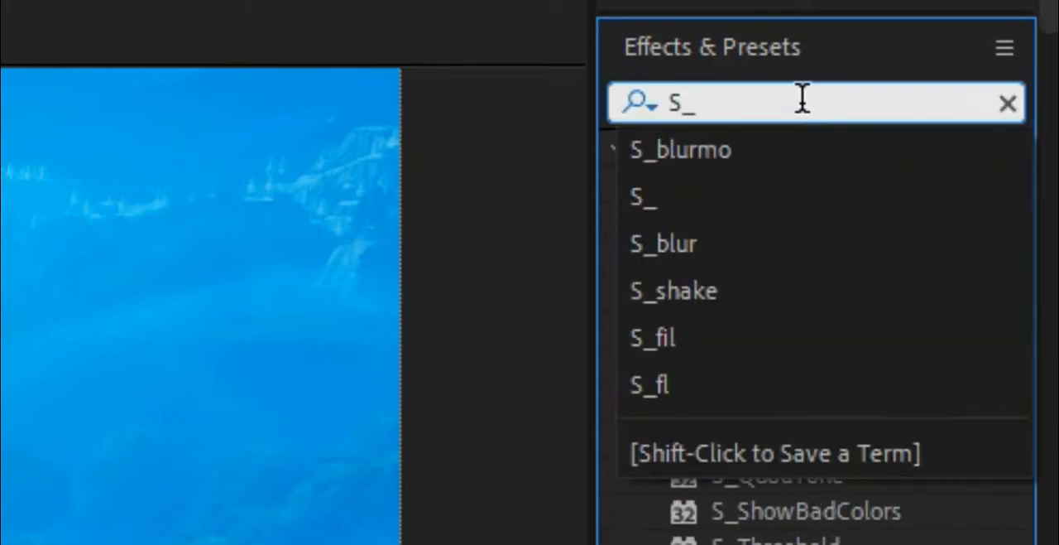
pyautogui.click(781, 170)
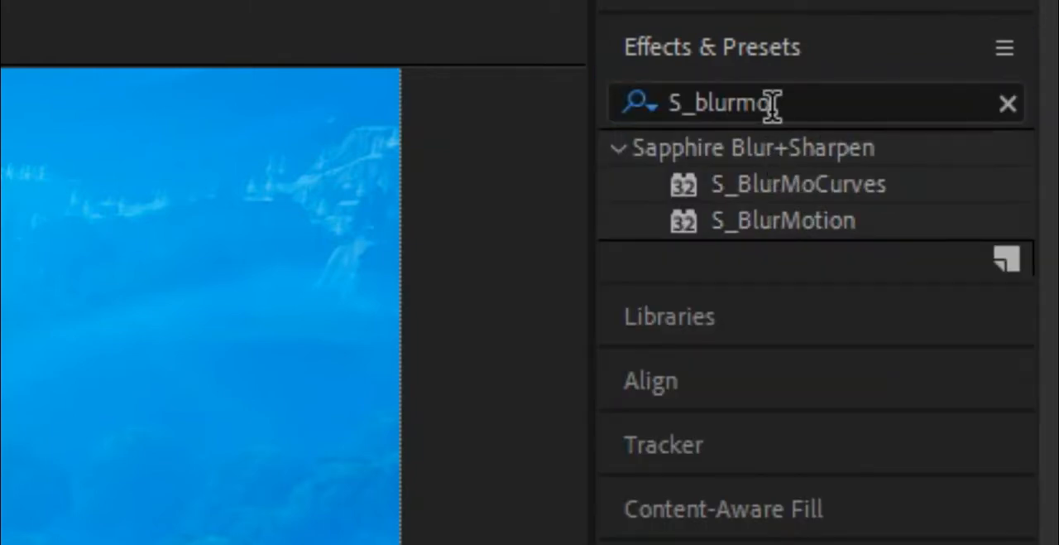
pyautogui.click(818, 197)
pyautogui.moveTo(818, 198); pyautogui.dragTo(549, 430)
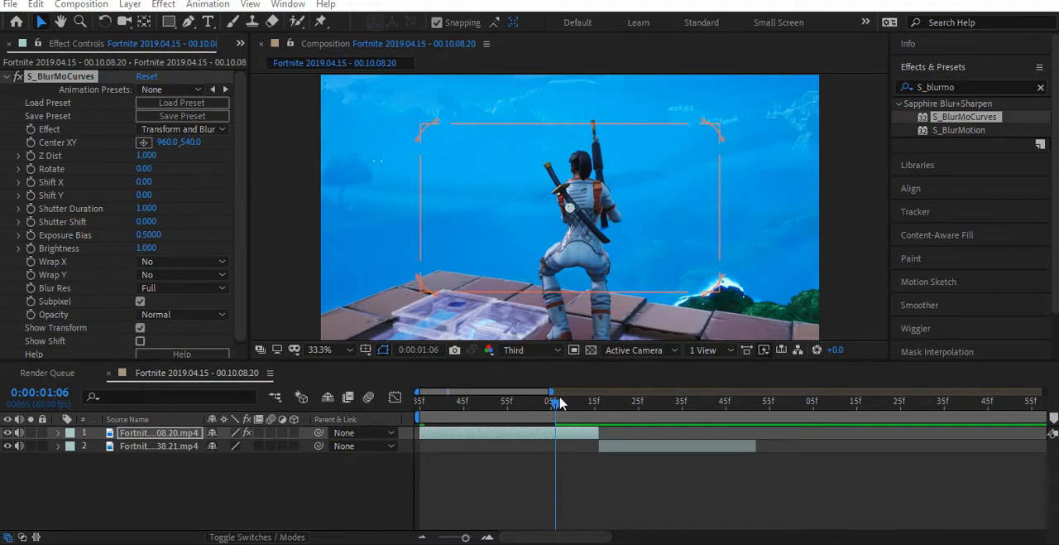
# - Enable Z Dist and Rotate keyframes on the first clip's S_BlurMoCurves at 0:00:01:06, ten frames before the clip ends
pyautogui.moveTo(561, 402); pyautogui.dragTo(593, 445)
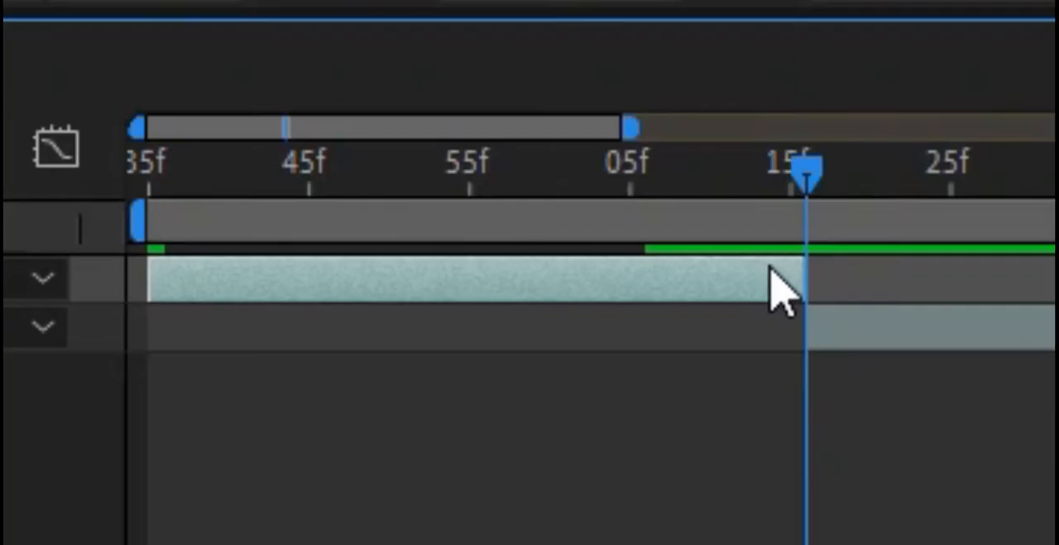
pyautogui.press('pageup')
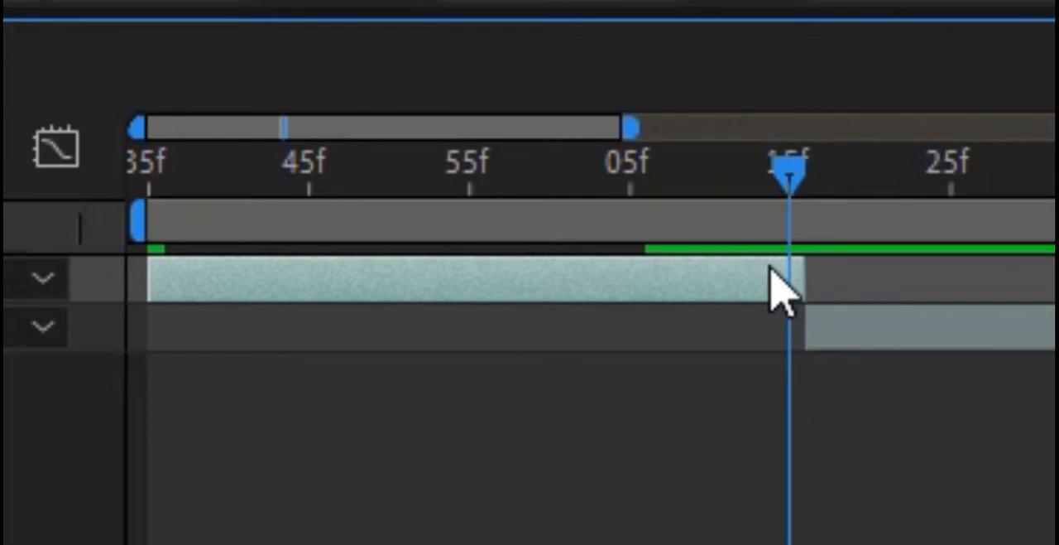
pyautogui.press('pageup')
pyautogui.press('pageup')
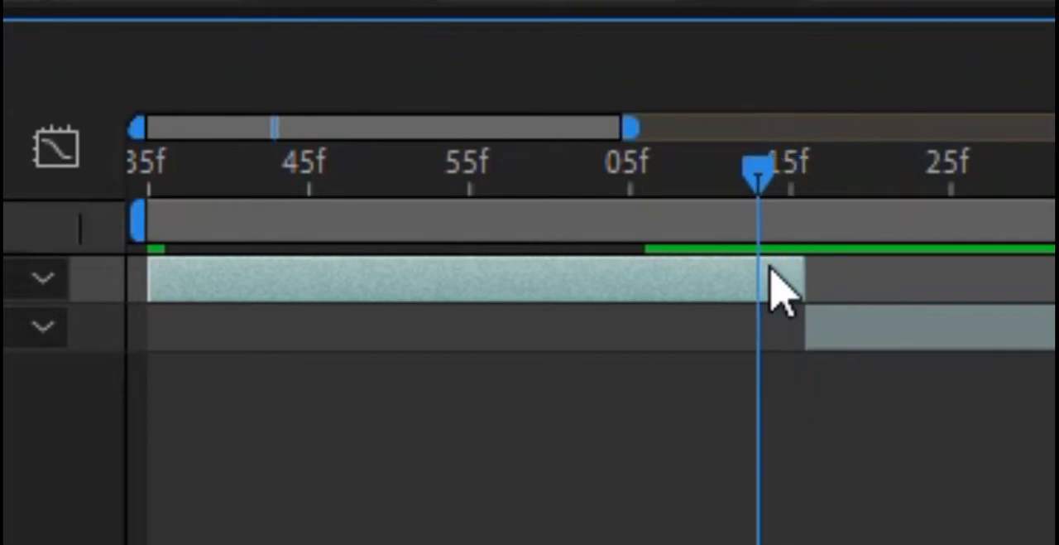
pyautogui.press('pageup')
pyautogui.press('pageup')
pyautogui.press('pageup')
pyautogui.press('pageup')
pyautogui.press('pageup')
pyautogui.press('pageup')
pyautogui.press('pageup')
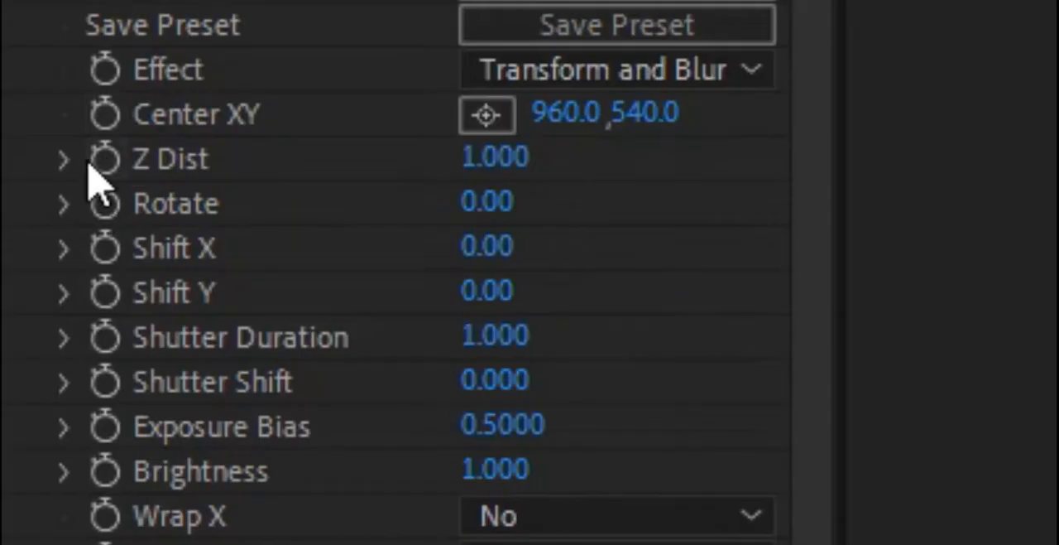
pyautogui.click(104, 159)
pyautogui.click(102, 203)
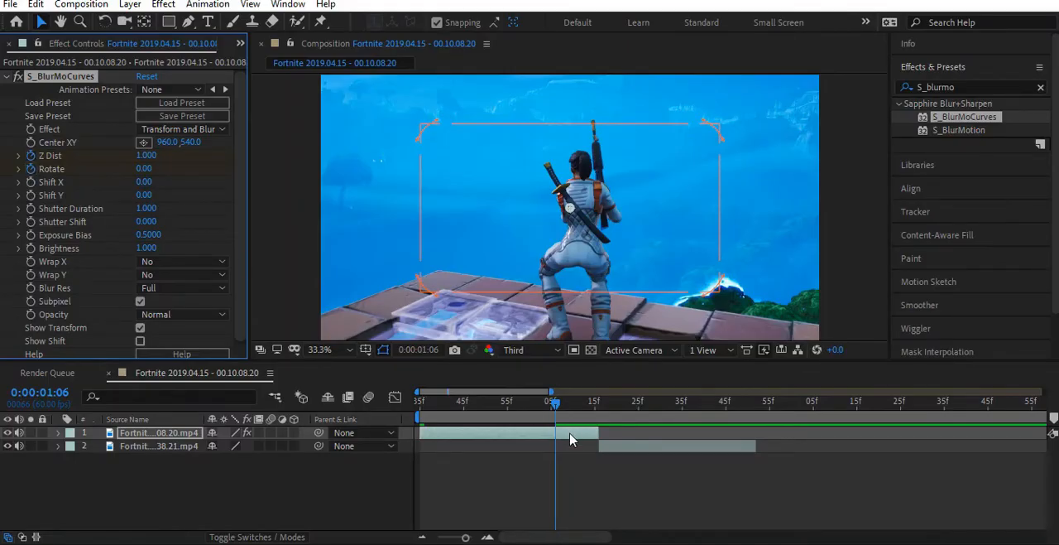
# - Reveal the first clip's keyframes and, at its end, 0:00:01:16, set Z Dist to 0.4 and Rotate to 3
pyautogui.press('u')
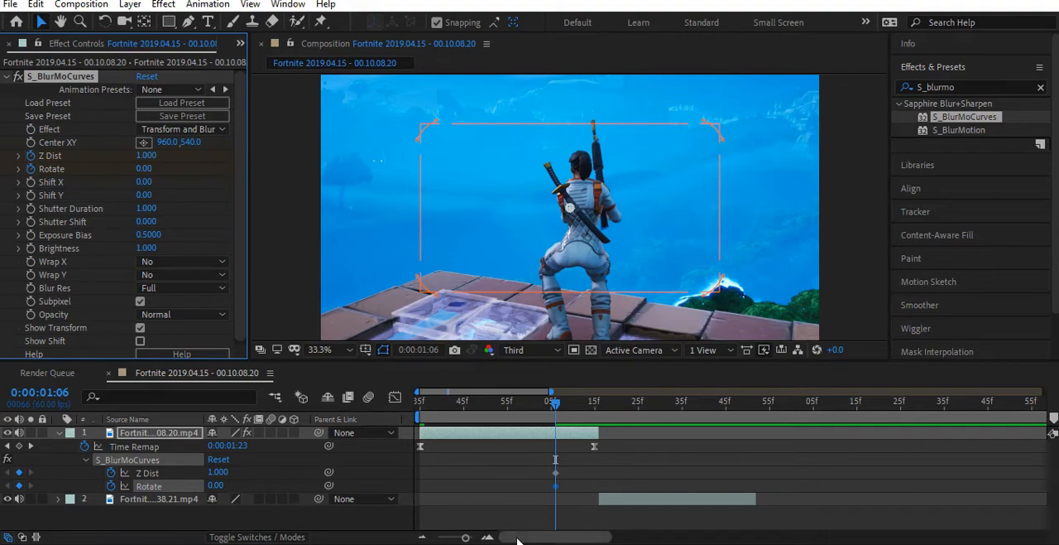
pyautogui.click(487, 536)
pyautogui.moveTo(563, 412); pyautogui.dragTo(643, 406)
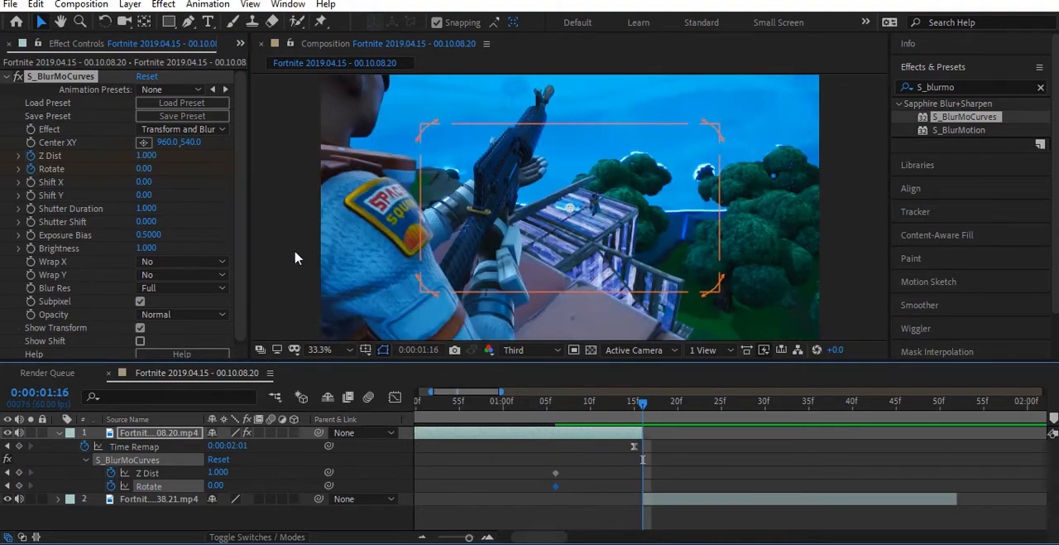
pyautogui.click(146, 155)
pyautogui.write('.4')
pyautogui.press('Return')
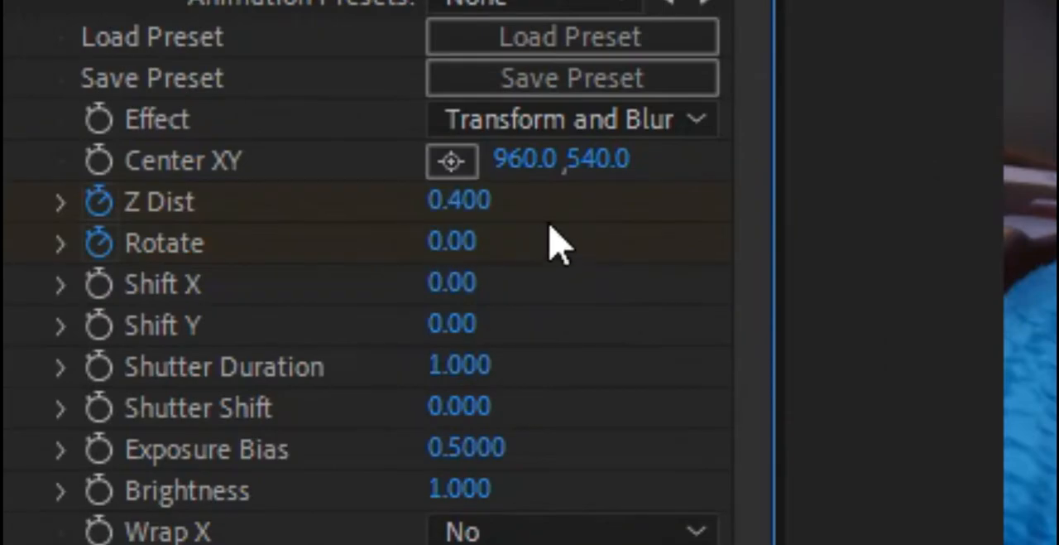
pyautogui.click(453, 241)
pyautogui.write('3')
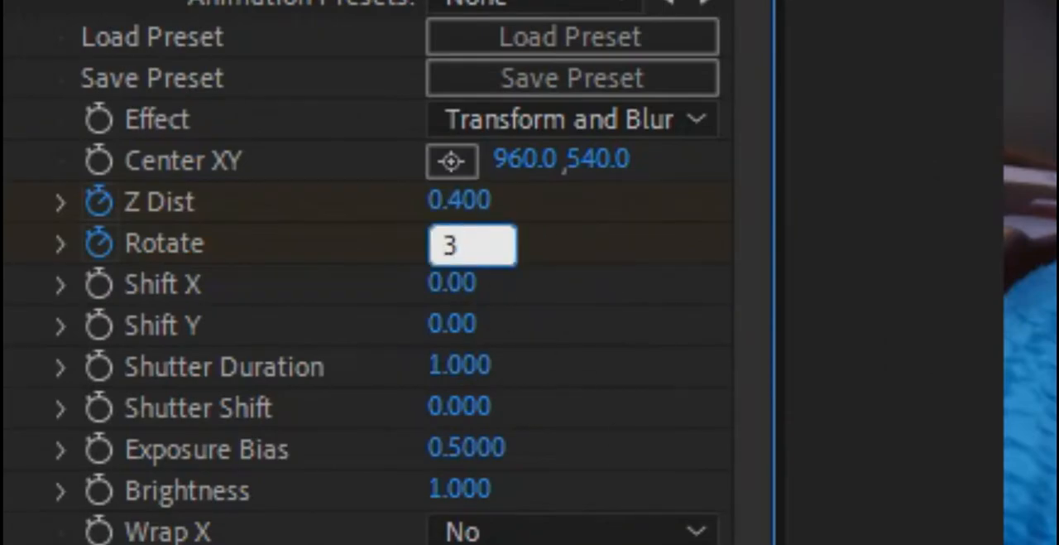
pyautogui.press('Return')
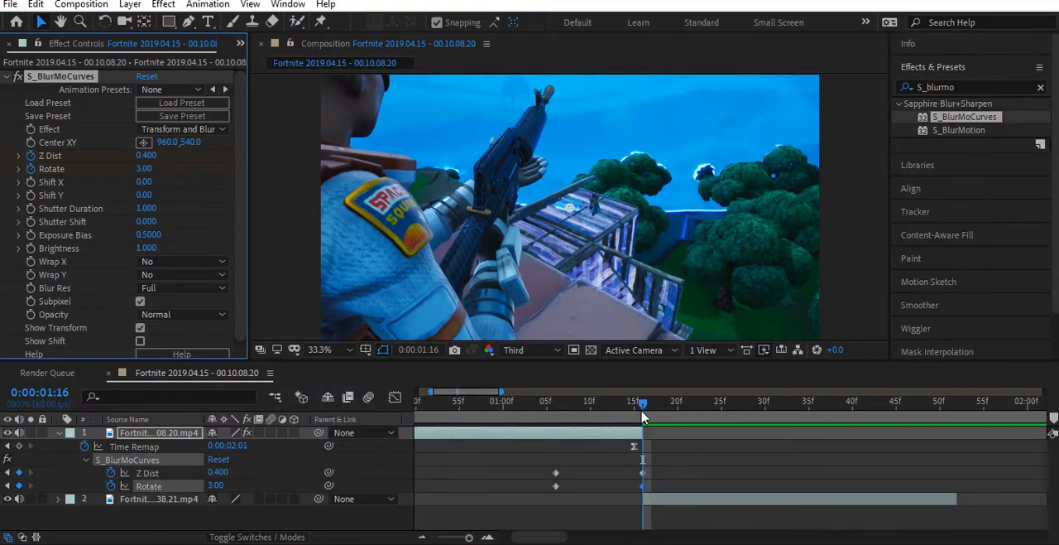
# - Apply Easy Ease to all four Z Dist and Rotate keyframes of the first clip
pyautogui.moveTo(644, 408); pyautogui.dragTo(556, 410)
pyautogui.moveTo(568, 453); pyautogui.dragTo(556, 493)
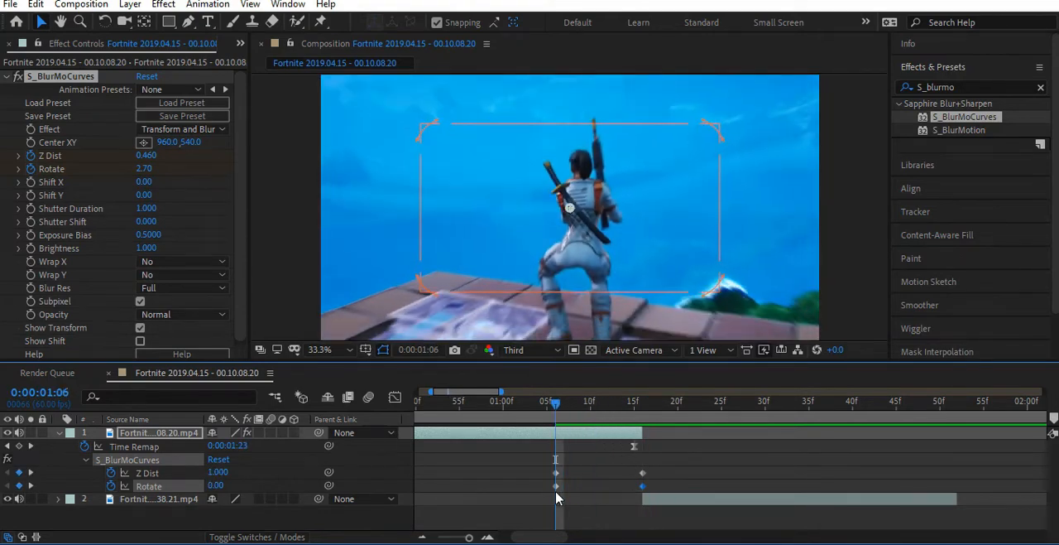
pyautogui.moveTo(534, 460); pyautogui.dragTo(662, 496)
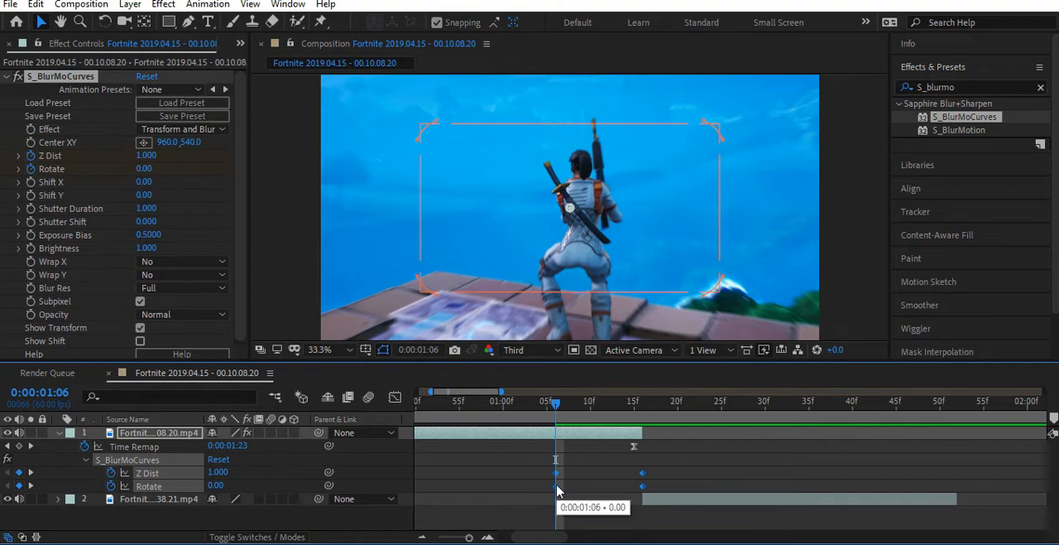
pyautogui.rightClick(556, 490)
pyautogui.moveTo(646, 471)
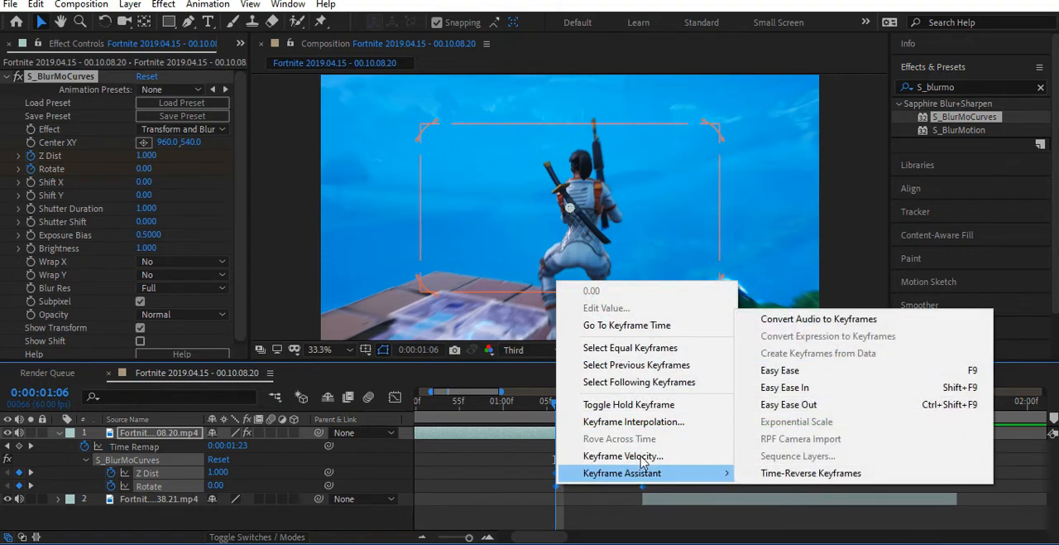
pyautogui.click(778, 370)
pyautogui.click(577, 488)
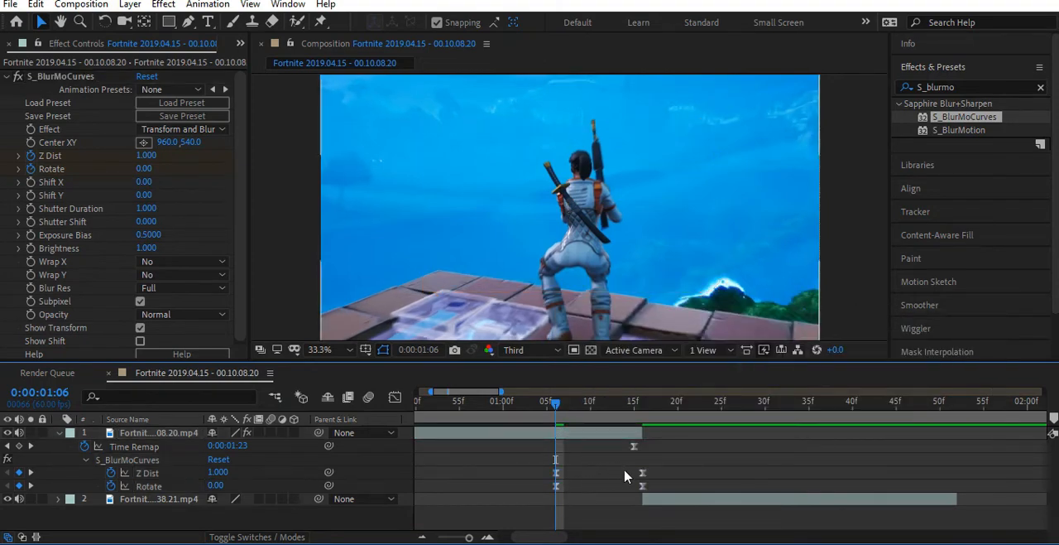
# - Show the Z Dist speed graph and stretch the first keyframe's easing handle so the speed peaks sharply at the clip's end
pyautogui.click(557, 474)
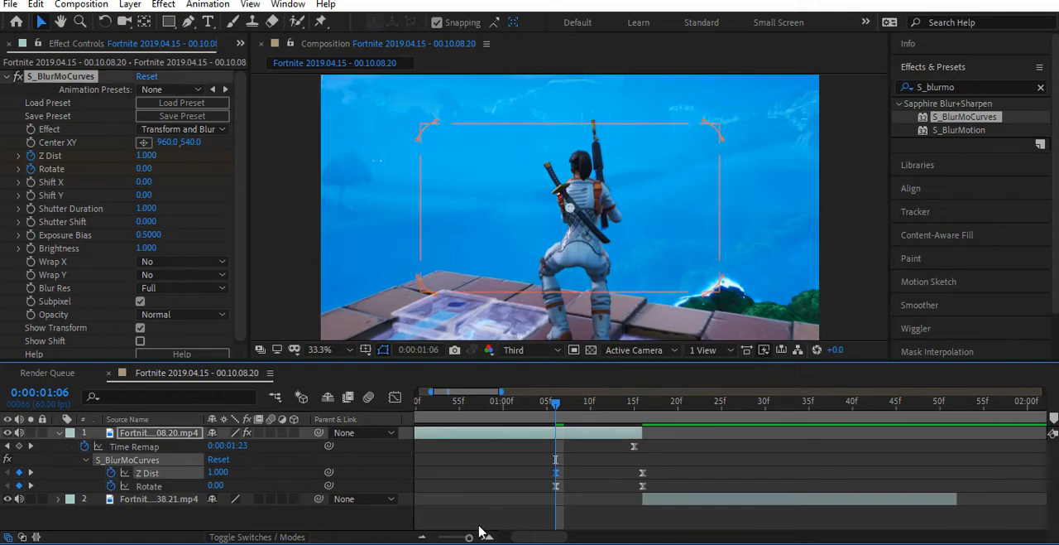
pyautogui.click(395, 396)
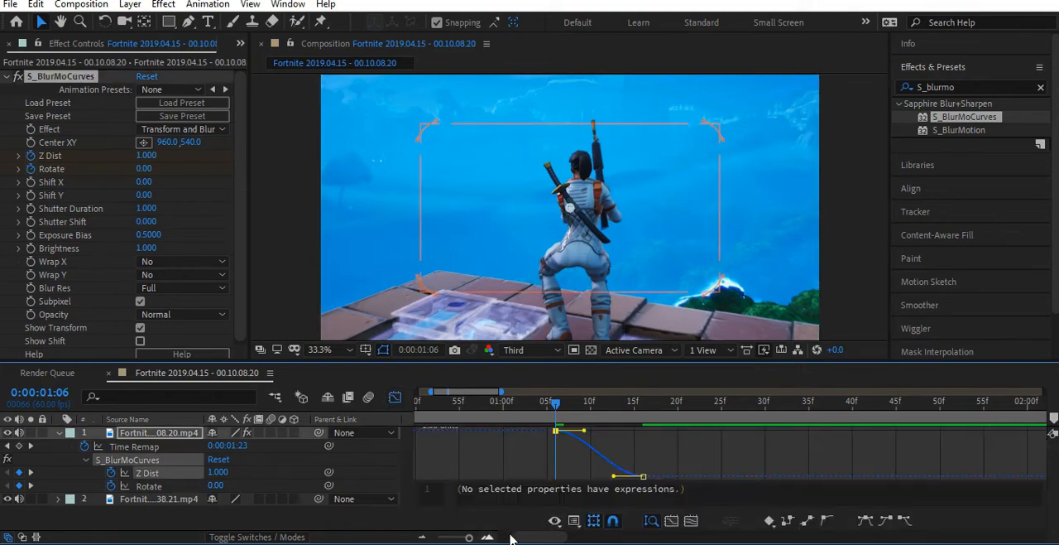
pyautogui.click(573, 524)
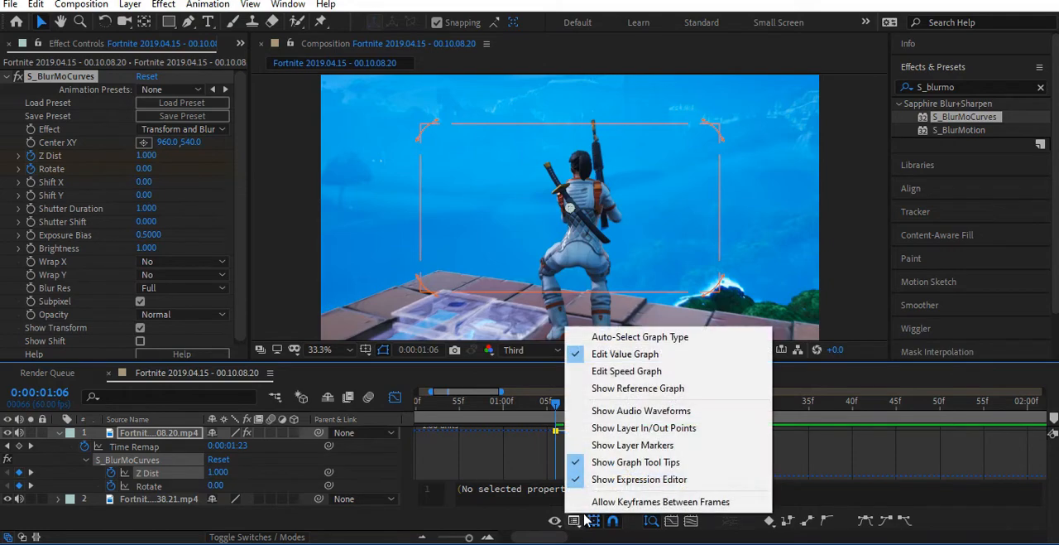
pyautogui.click(628, 373)
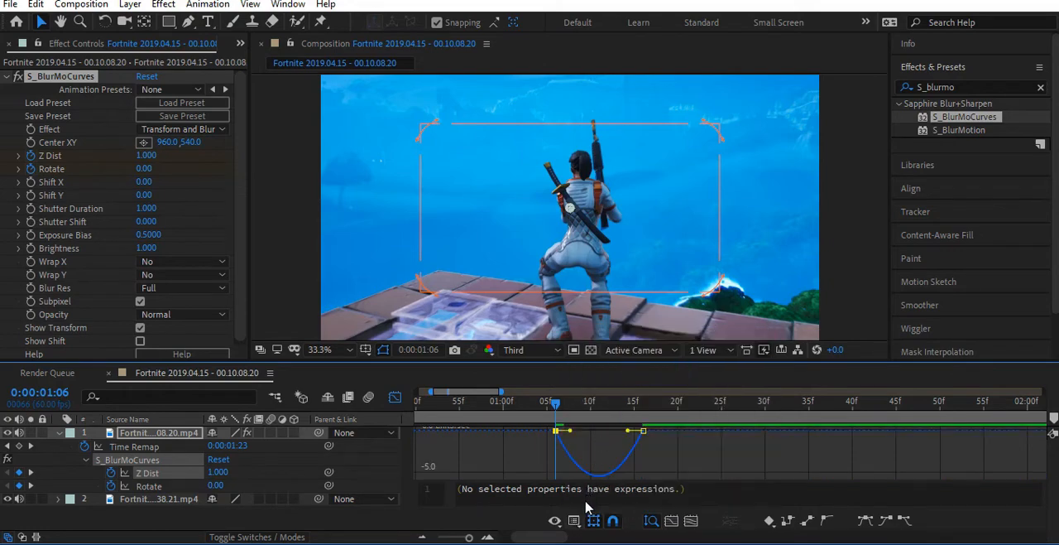
pyautogui.click(487, 536)
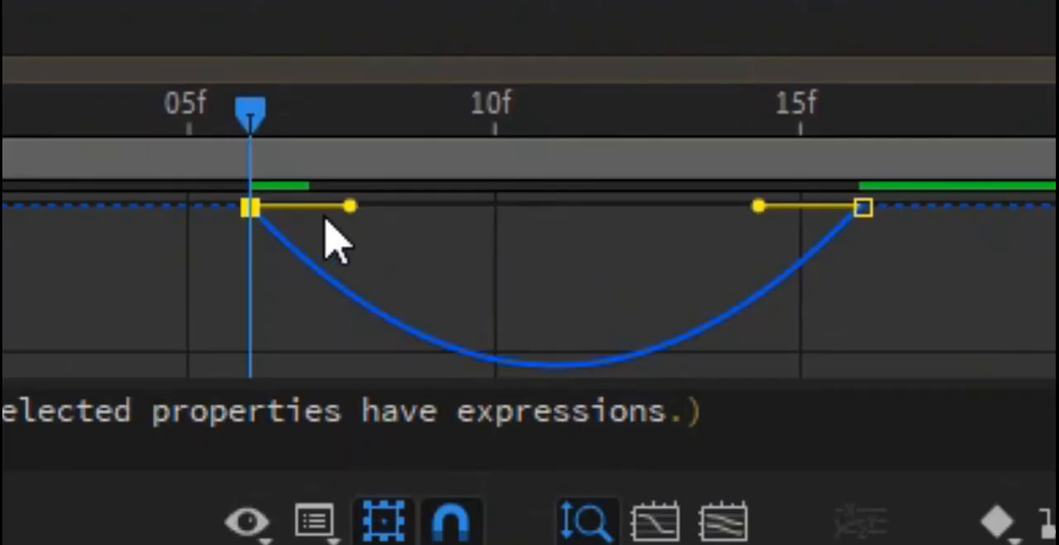
pyautogui.moveTo(350, 203); pyautogui.dragTo(865, 207)
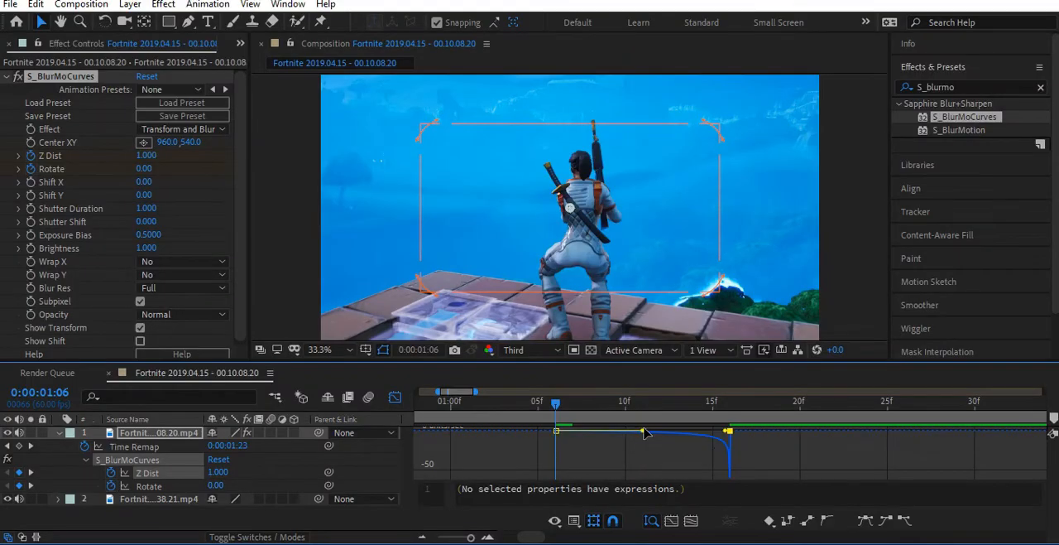
# - Stretch the easing handles of the first clip's Rotate keyframes in the speed graph so the speed peaks sharply at the clip's end
pyautogui.click(395, 397)
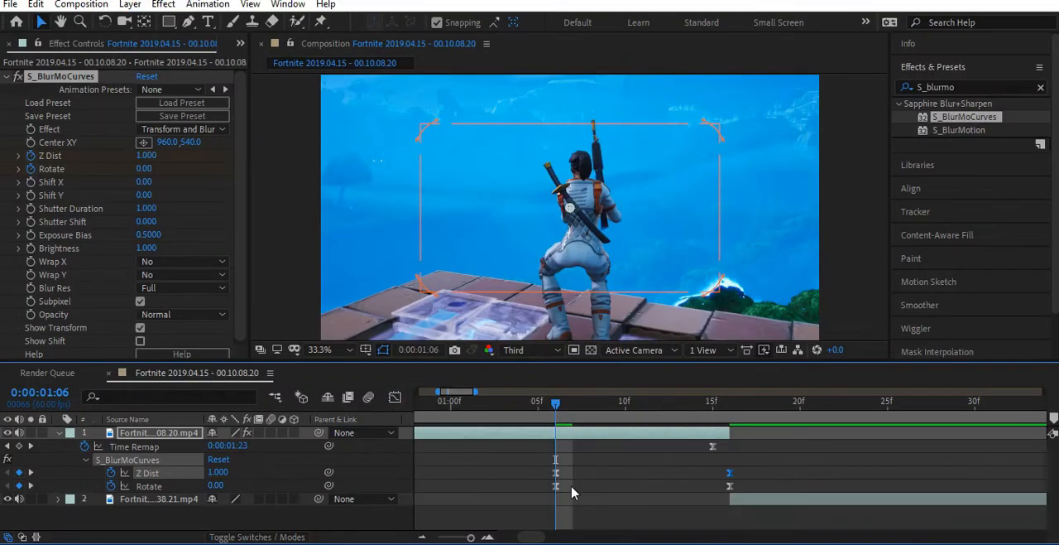
pyautogui.click(555, 486)
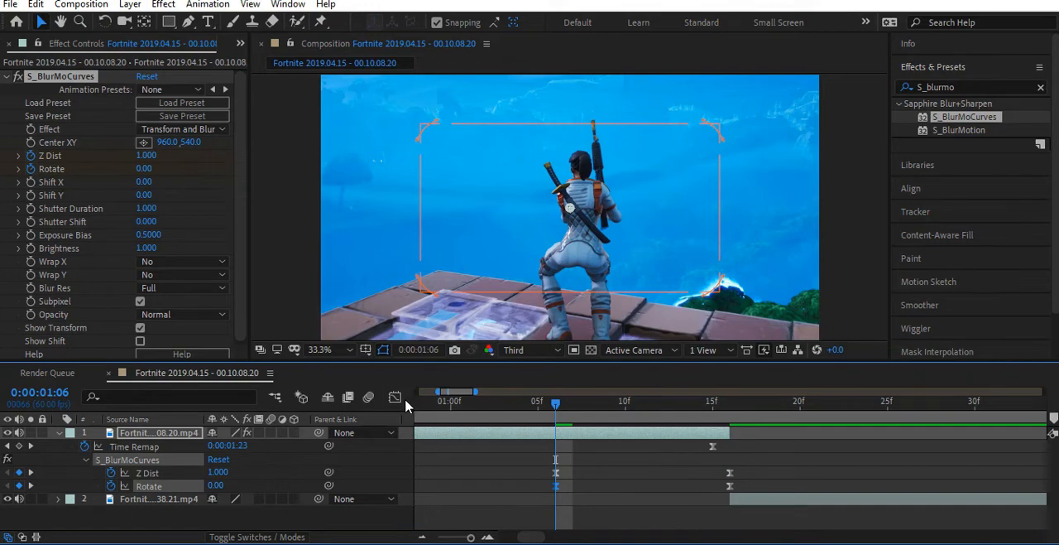
pyautogui.click(394, 397)
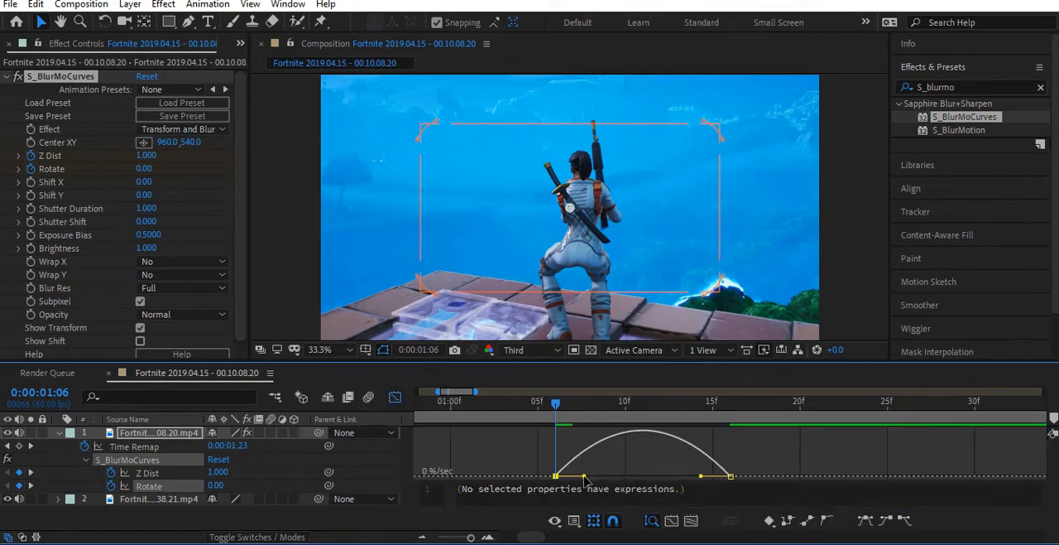
pyautogui.moveTo(590, 482); pyautogui.dragTo(728, 478)
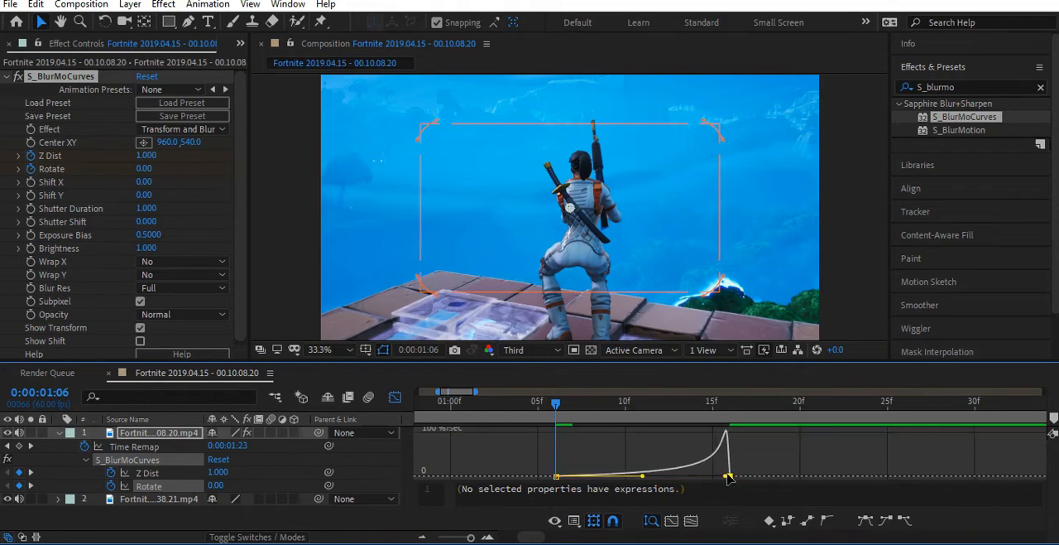
pyautogui.click(644, 478)
pyautogui.moveTo(729, 478); pyautogui.dragTo(732, 477)
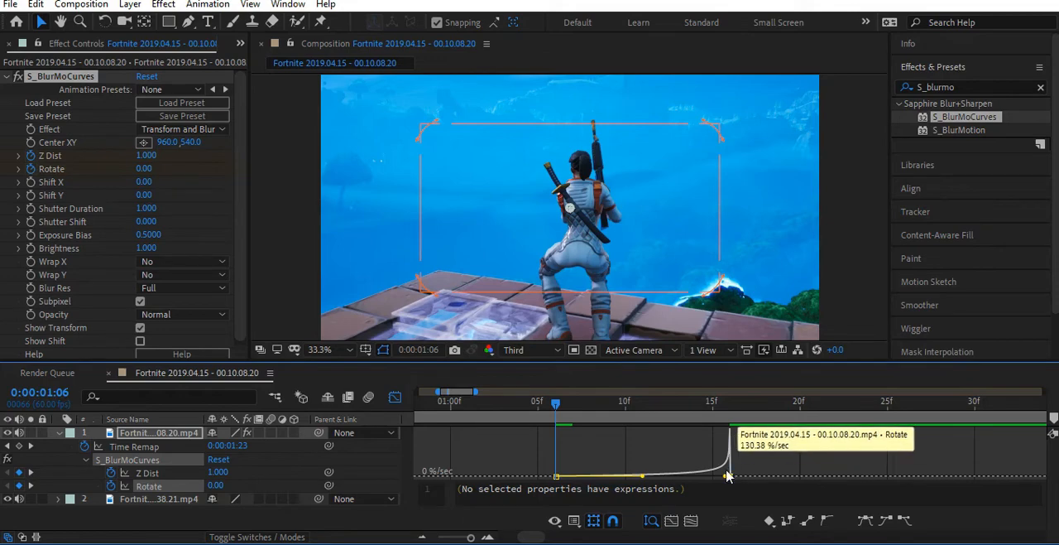
pyautogui.click(396, 398)
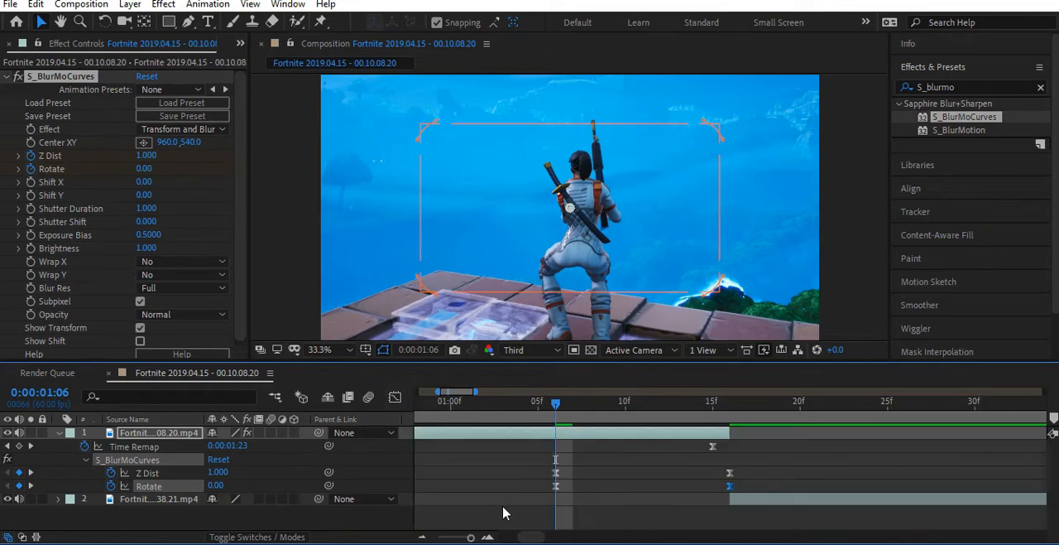
# - Apply the S_BlurMoCurves effect to the second clip
pyautogui.click(422, 537)
pyautogui.click(424, 537)
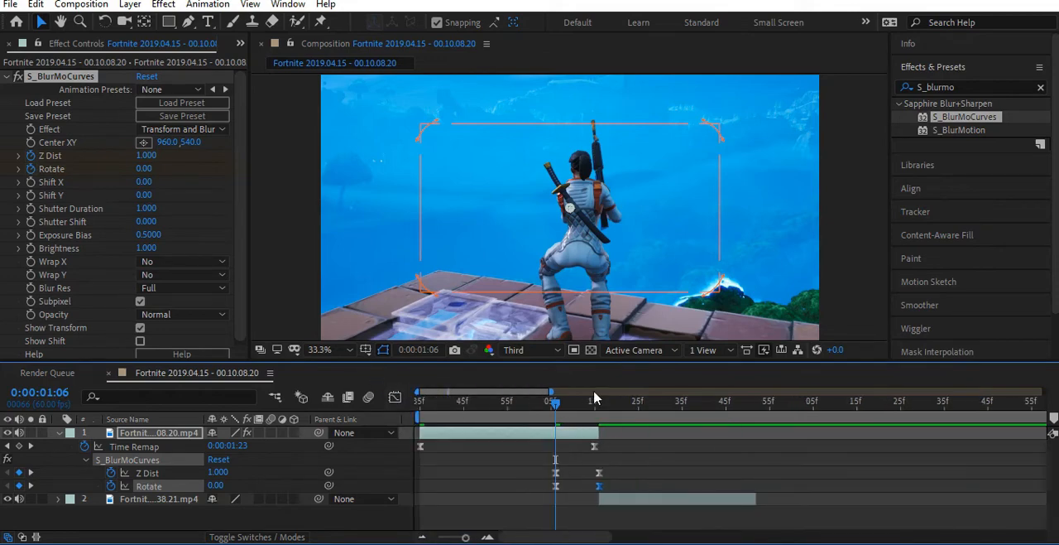
pyautogui.moveTo(557, 404); pyautogui.dragTo(620, 433)
pyautogui.click(644, 503)
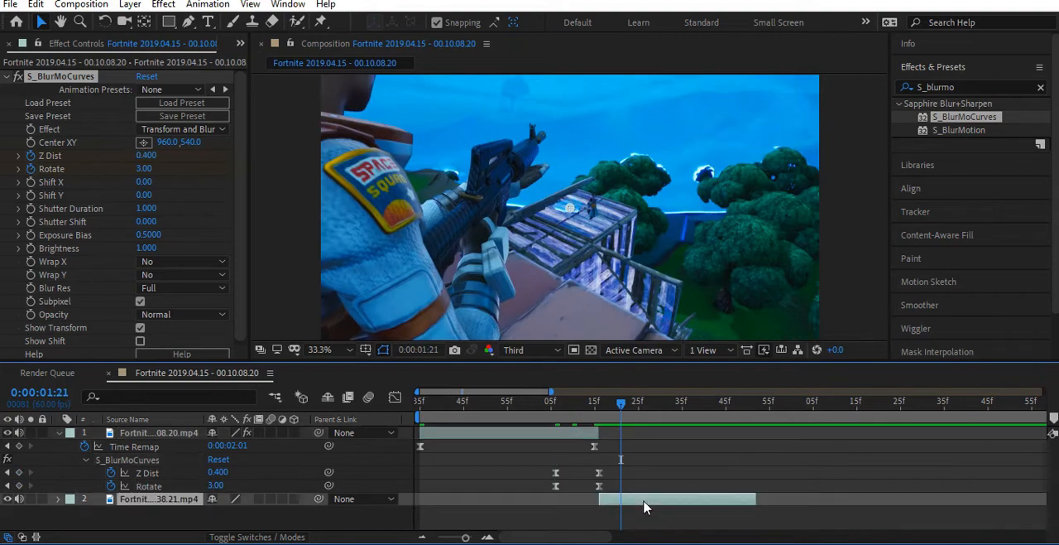
pyautogui.moveTo(964, 117); pyautogui.dragTo(642, 502)
# - Enable Z Dist and Rotate keyframes on the second clip's S_BlurMoCurves at 0:00:01:26, ten frames after the clip starts
pyautogui.moveTo(626, 403); pyautogui.dragTo(606, 427)
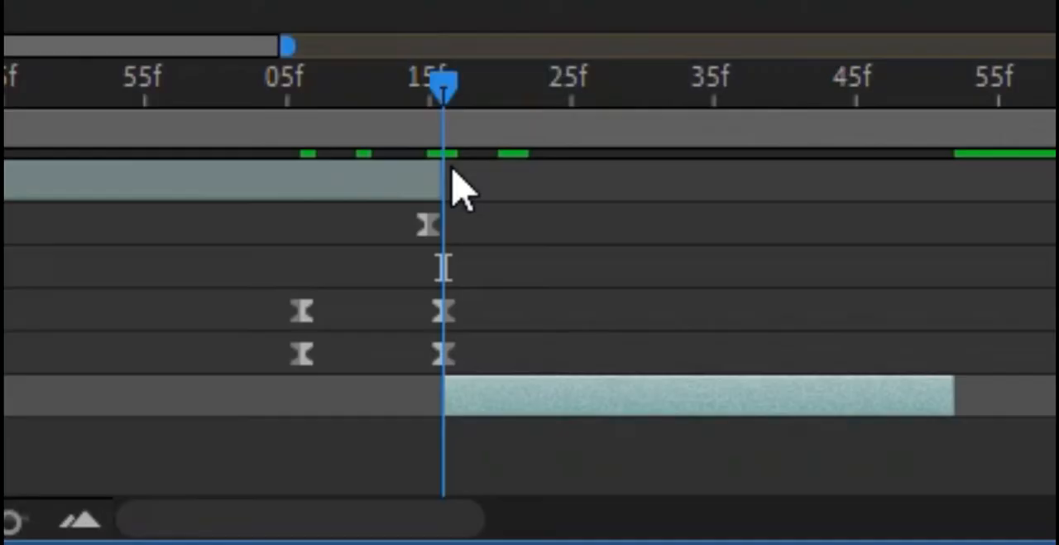
pyautogui.press('pagedown')
pyautogui.press('pagedown')
pyautogui.press('pagedown')
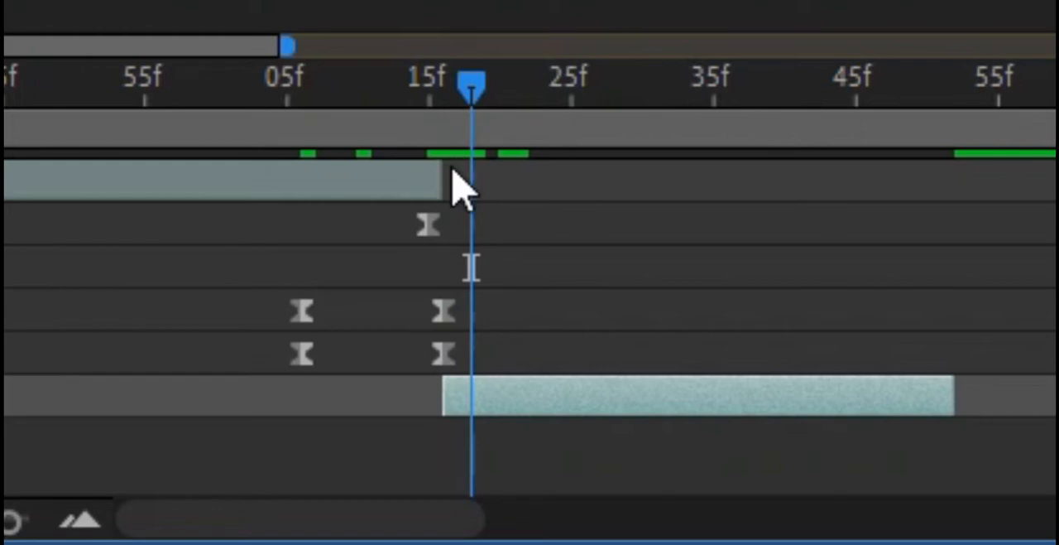
pyautogui.press('pagedown')
pyautogui.press('pagedown')
pyautogui.press('pagedown')
pyautogui.press('pagedown')
pyautogui.press('pagedown')
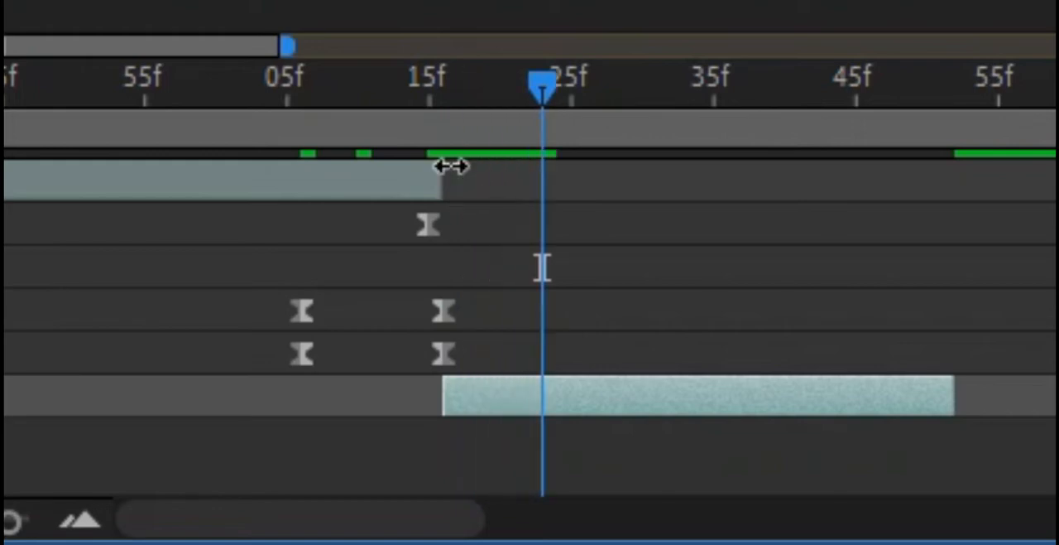
pyautogui.press('pagedown')
pyautogui.press('pagedown')
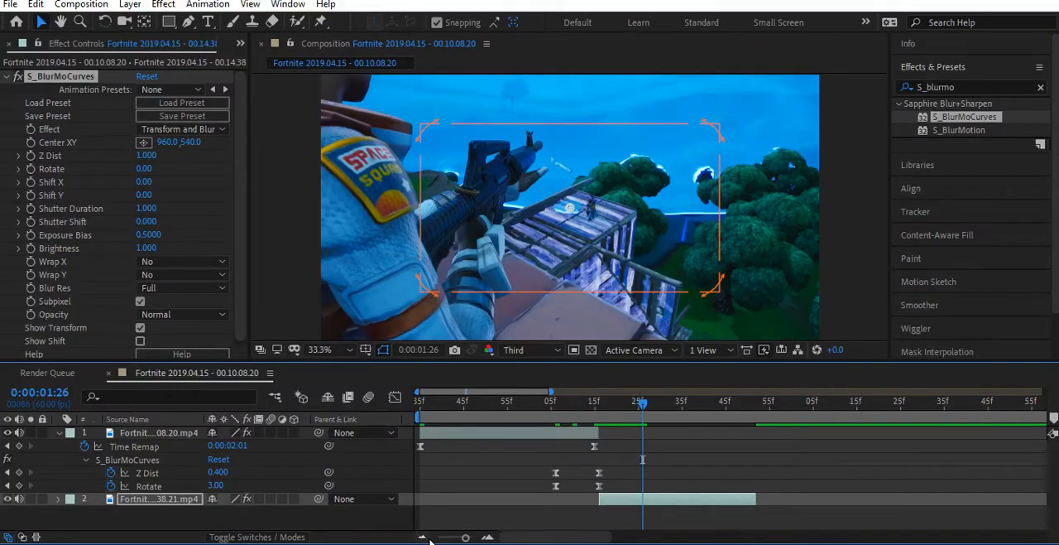
pyautogui.click(487, 537)
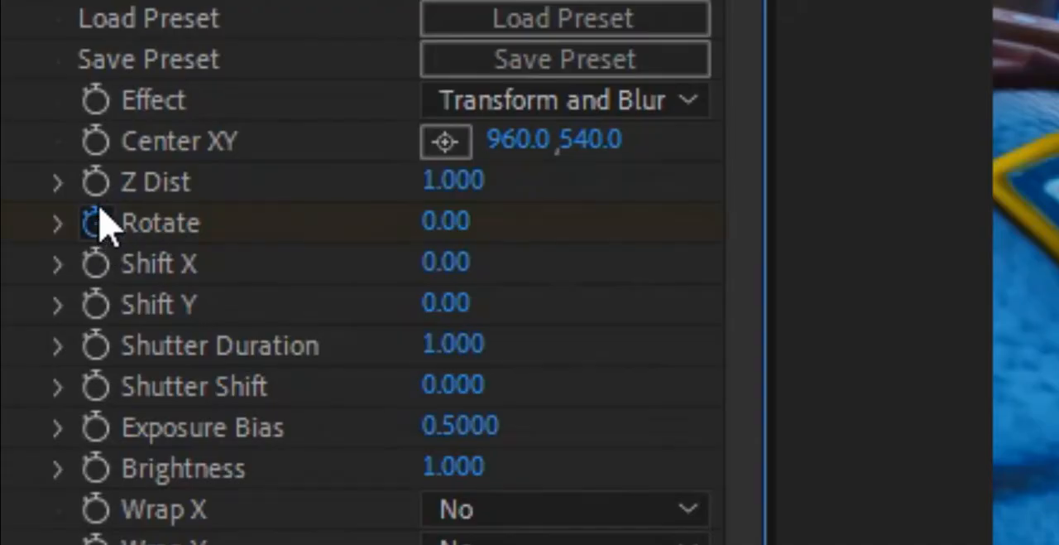
pyautogui.click(32, 167)
pyautogui.click(95, 182)
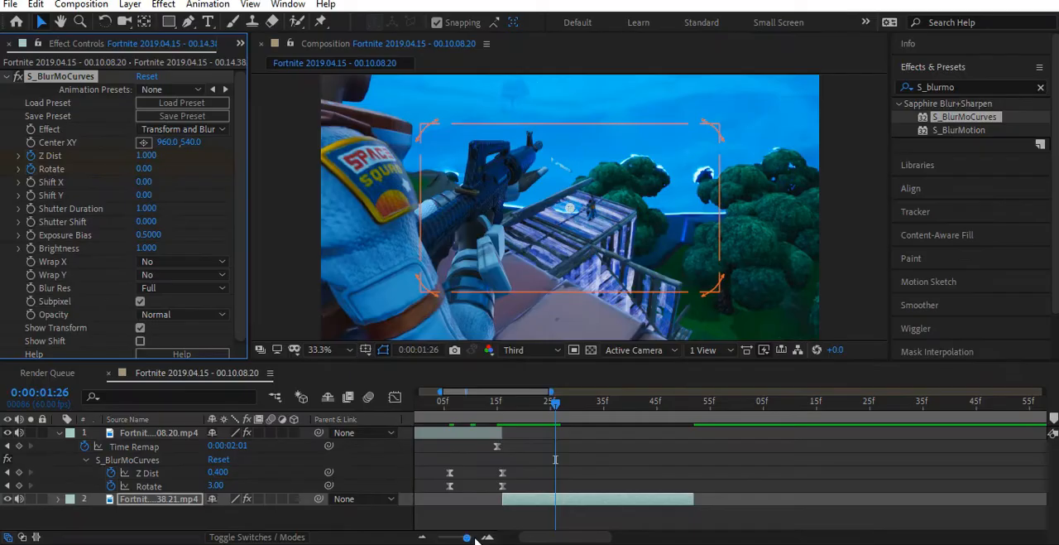
# - At the second clip's start, 0:00:01:16, set Z Dist to 1.6 and Rotate to -3
pyautogui.scroll(-2, 567, 472)
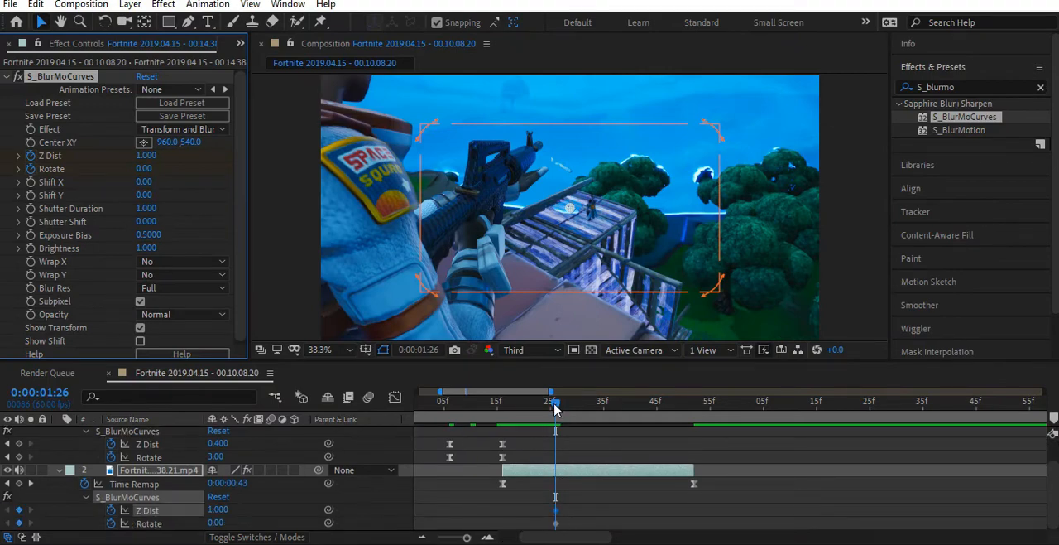
pyautogui.moveTo(554, 406); pyautogui.dragTo(503, 403)
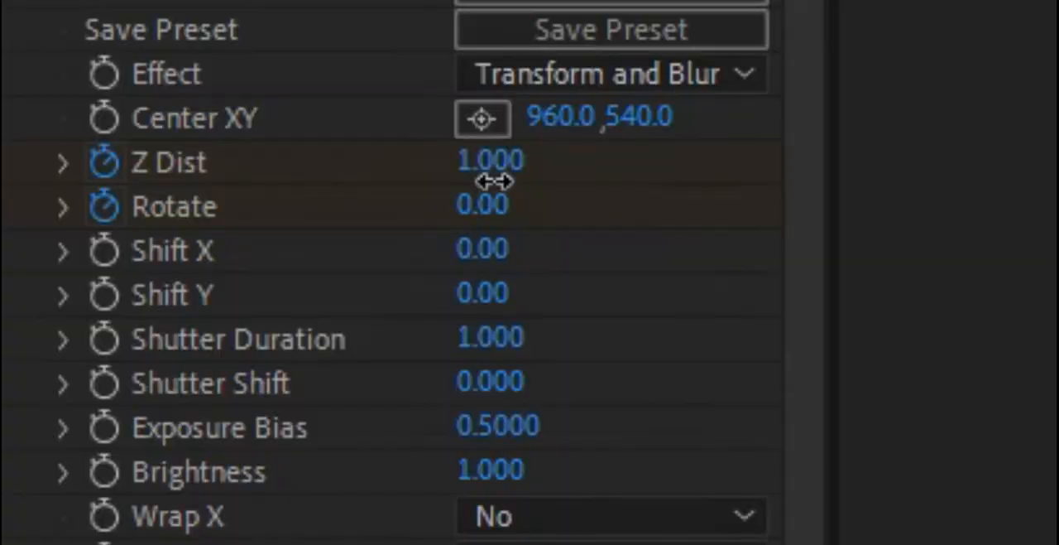
pyautogui.click(146, 155)
pyautogui.write('1.6')
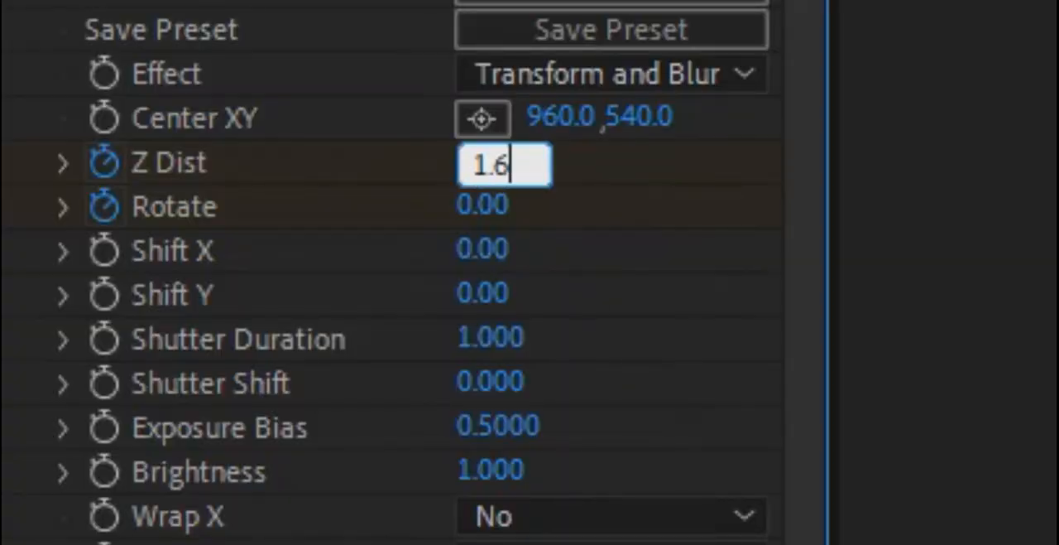
pyautogui.press('Return')
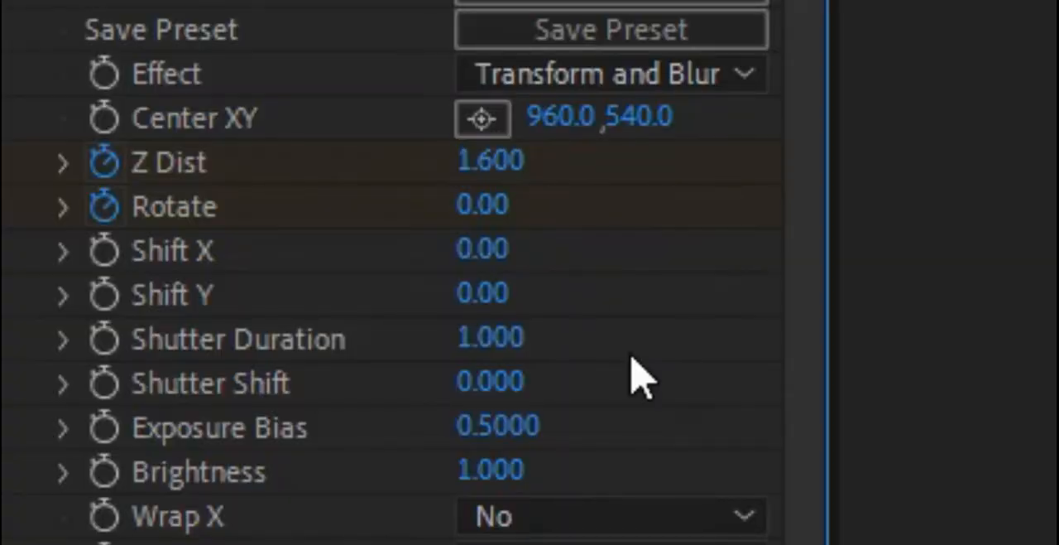
pyautogui.click(495, 217)
pyautogui.write('-3')
pyautogui.press('Return')
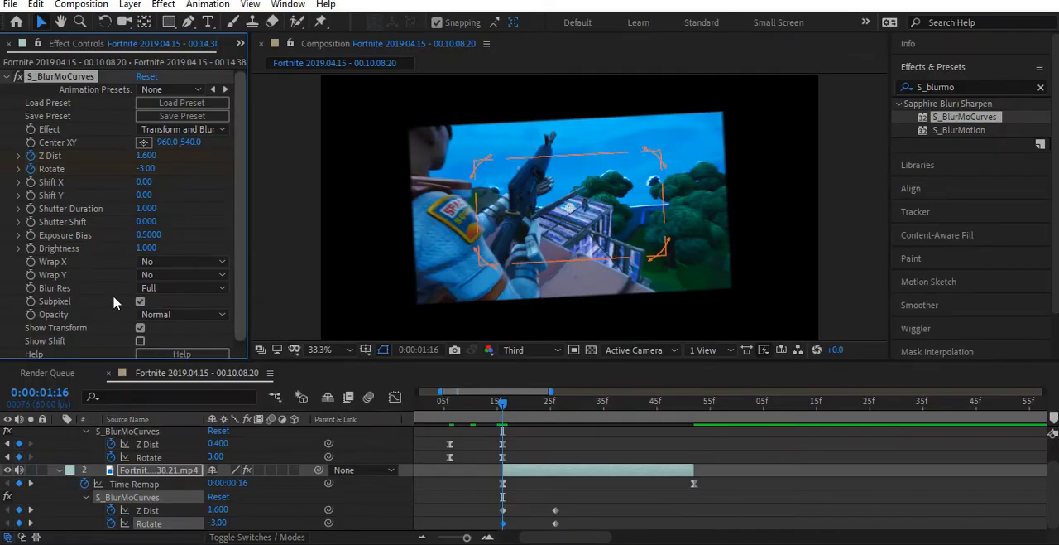
# - Set Wrap X and Wrap Y to Reflect in the second clip's S_BlurMoCurves and preview the zoom and rotation
pyautogui.click(164, 263)
pyautogui.click(170, 308)
pyautogui.click(167, 276)
pyautogui.click(176, 326)
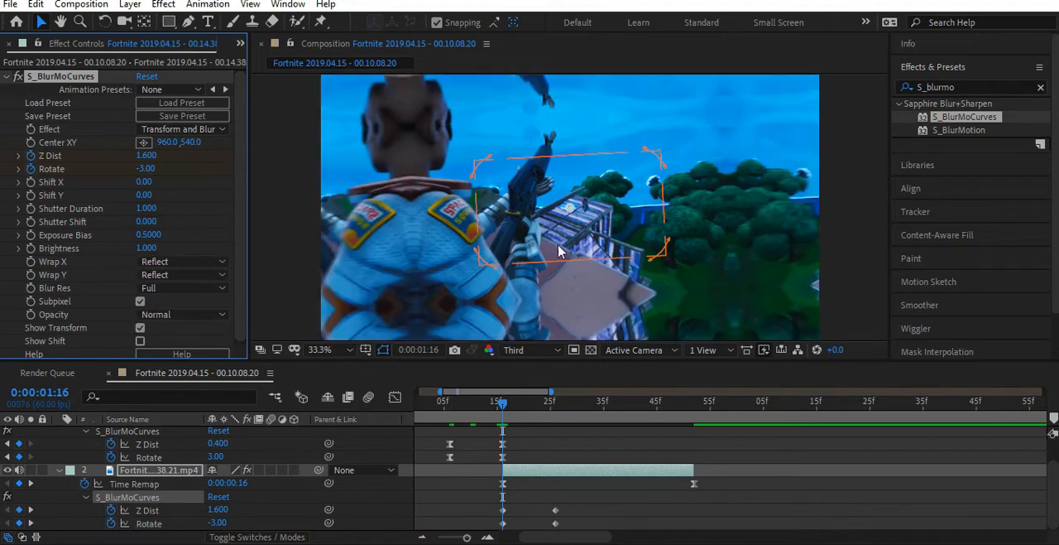
pyautogui.press('space')
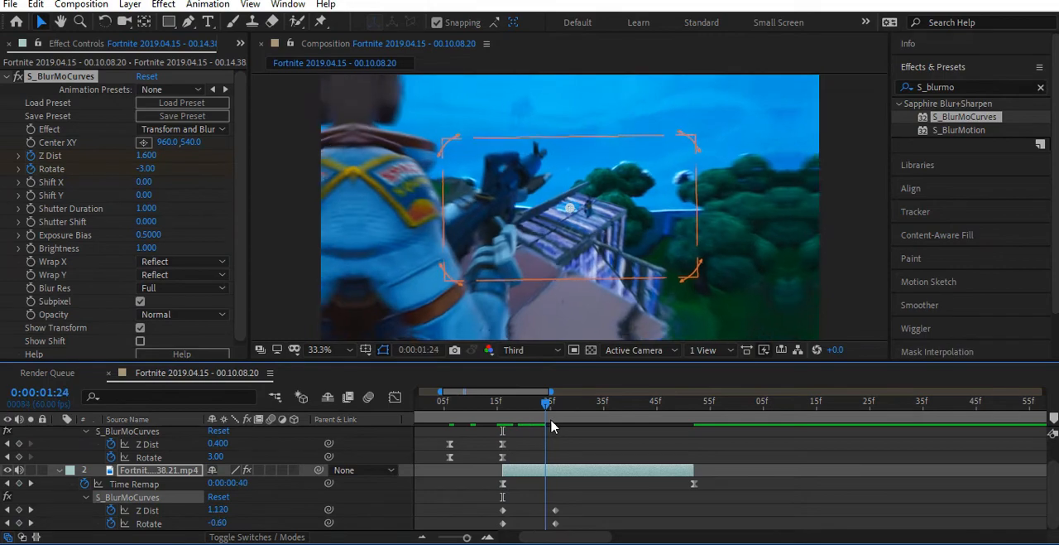
pyautogui.moveTo(585, 424); pyautogui.dragTo(523, 458)
# - Apply Easy Ease to all four Z Dist and Rotate keyframes of the second clip
pyautogui.moveTo(490, 499); pyautogui.dragTo(581, 529)
pyautogui.rightClick(502, 524)
pyautogui.moveTo(591, 508)
pyautogui.click(728, 408)
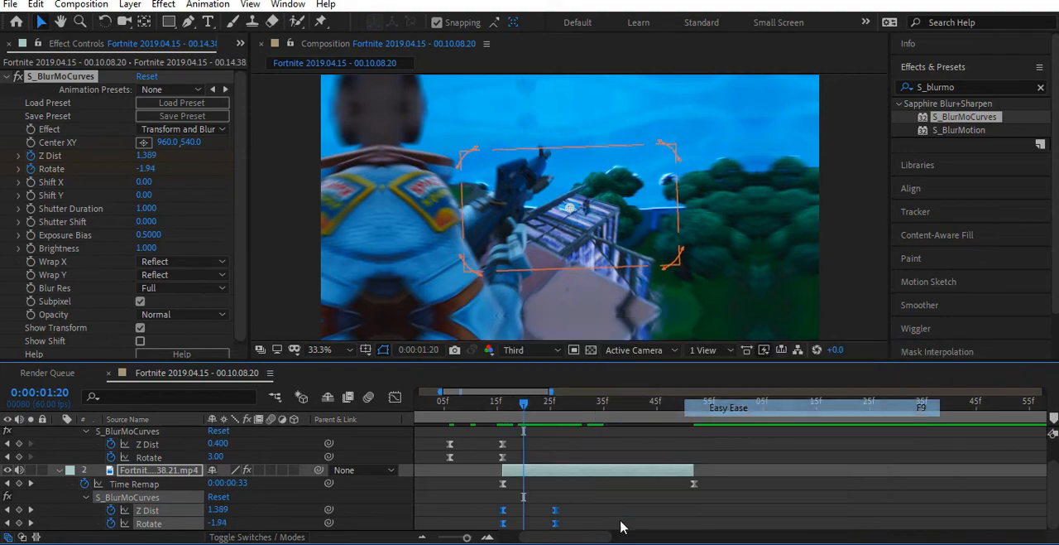
# - Stretch the easing handles of the second clip's Z Dist keyframes in the speed graph so the speed peaks sharply at the clip's start
pyautogui.click(555, 510)
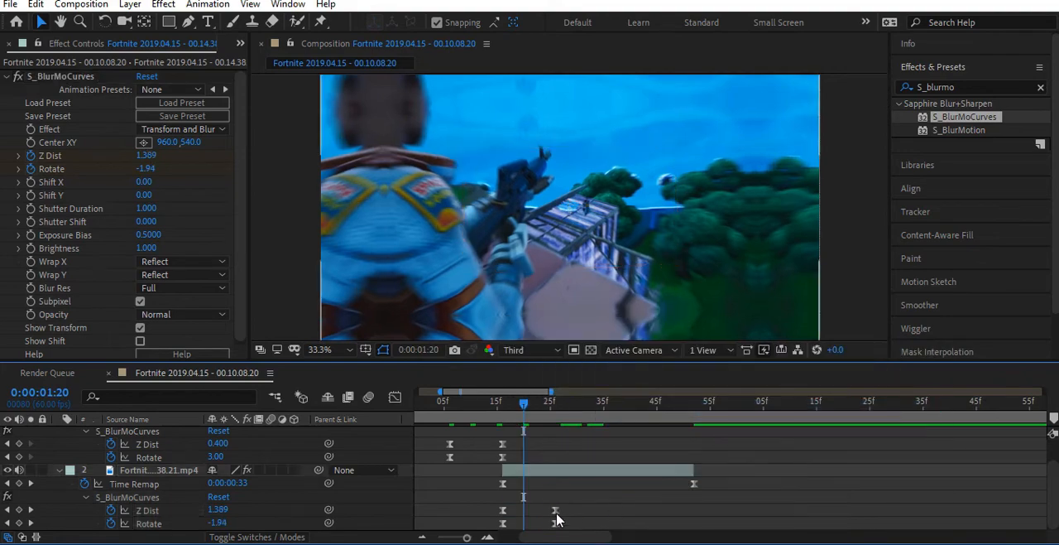
pyautogui.click(395, 398)
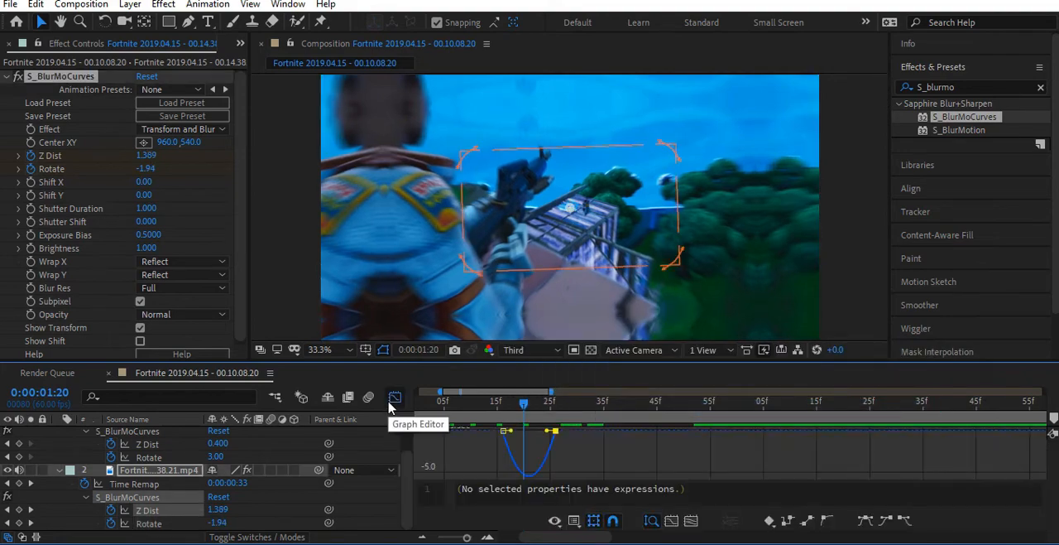
pyautogui.click(488, 537)
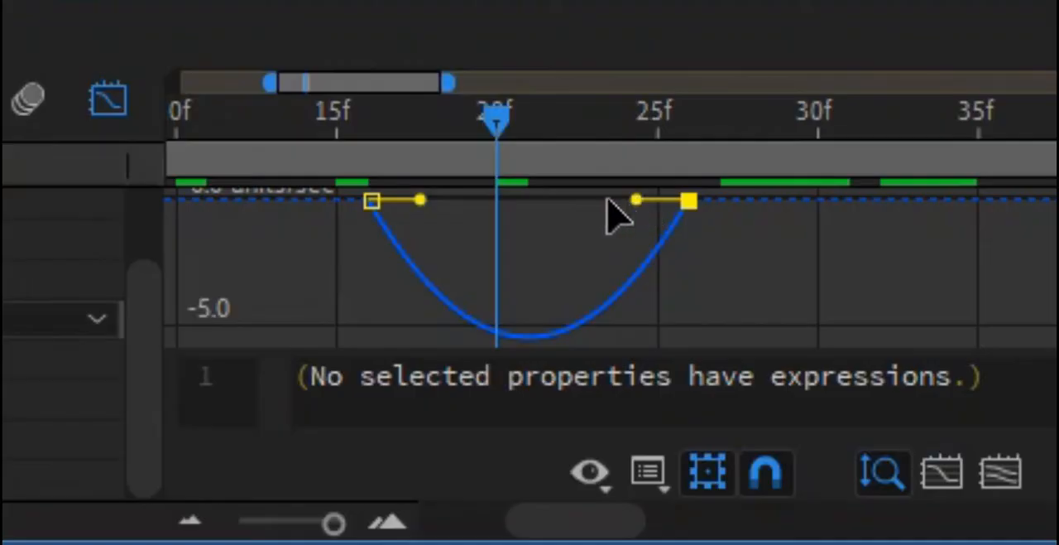
pyautogui.moveTo(636, 200); pyautogui.dragTo(457, 224)
pyautogui.moveTo(500, 436); pyautogui.dragTo(481, 432)
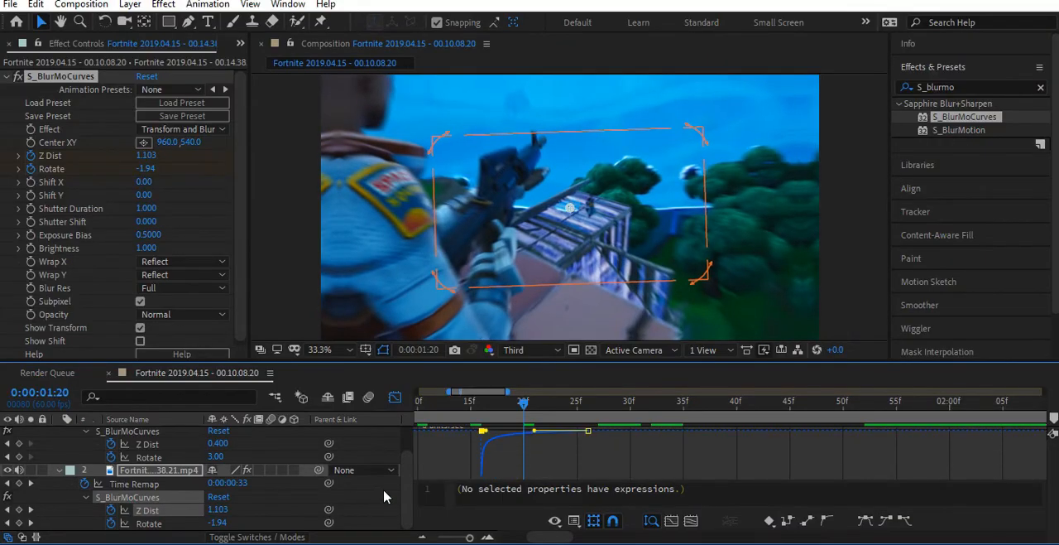
pyautogui.click(395, 397)
# - Shape the second clip's Rotate speed graph the same way, with a sharp peak at the clip's start easing out to the last keyframe
pyautogui.click(395, 397)
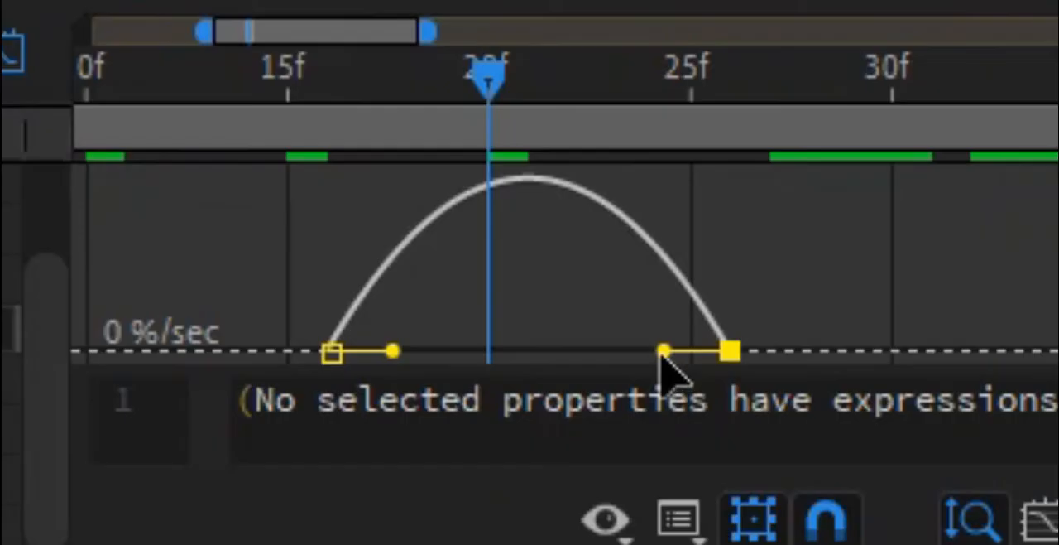
pyautogui.moveTo(660, 356); pyautogui.dragTo(319, 390)
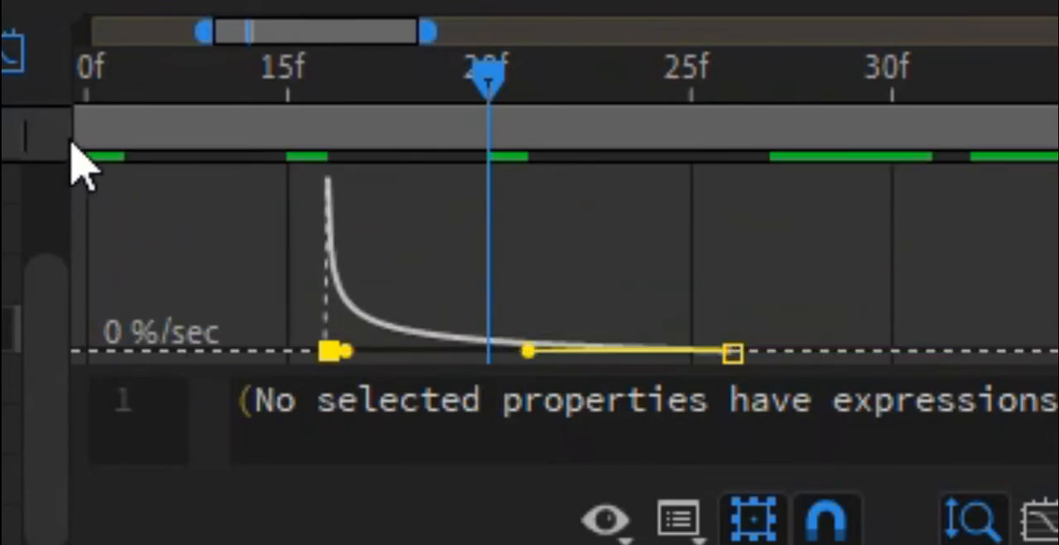
pyautogui.click(395, 397)
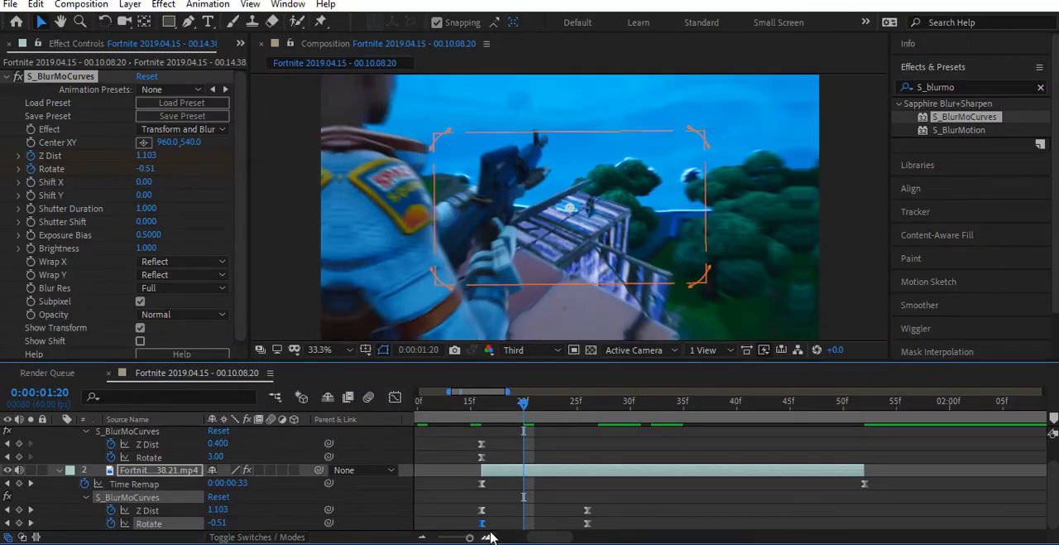
# - Collapse the keyframe properties of both clips in the timeline
pyautogui.click(423, 538)
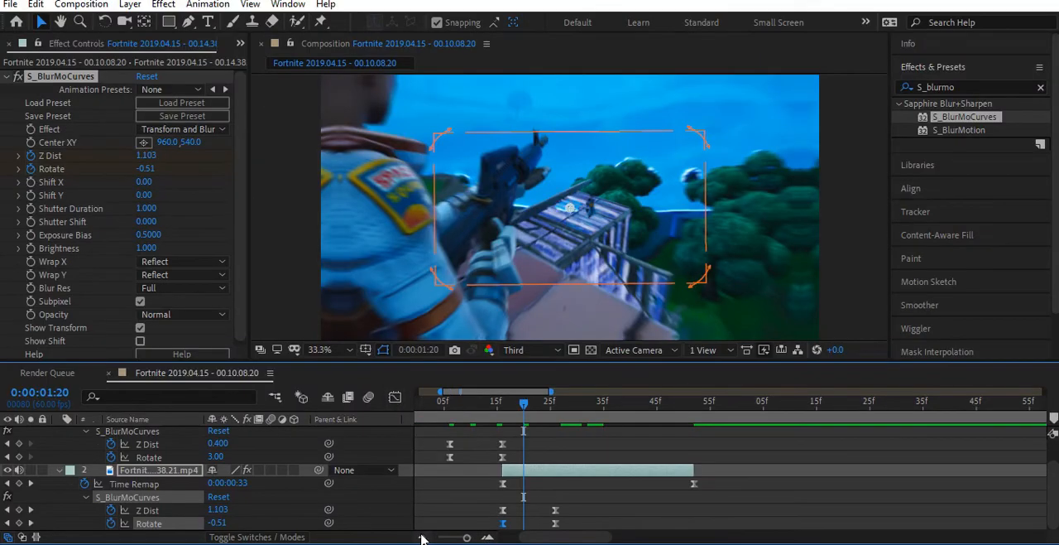
pyautogui.click(423, 538)
pyautogui.scroll(1, 517, 464)
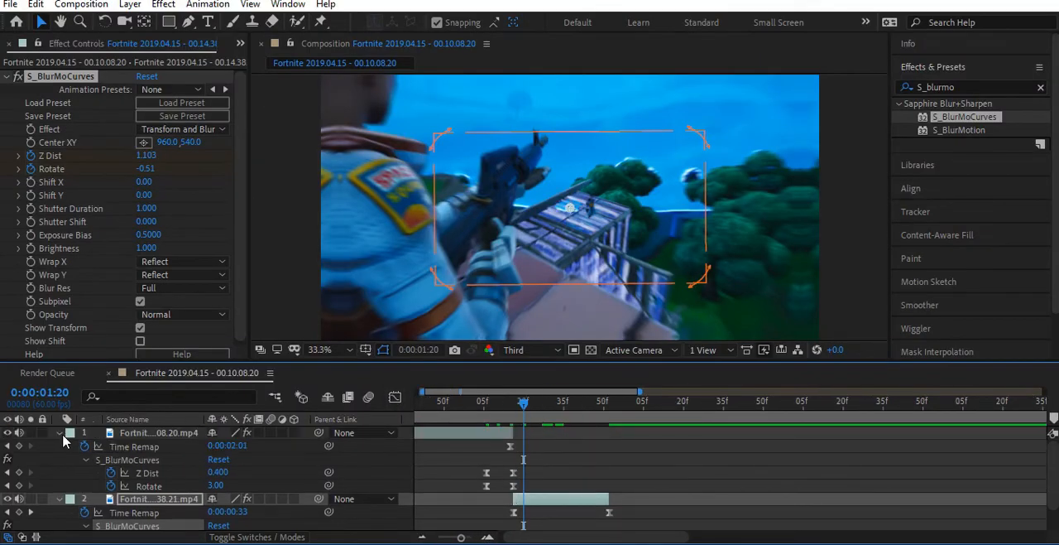
pyautogui.click(59, 433)
pyautogui.click(60, 446)
# - Add a new adjustment layer above both clips and trim its end at 0:00:01:51, the last frame of the second clip
pyautogui.moveTo(525, 405); pyautogui.dragTo(511, 427)
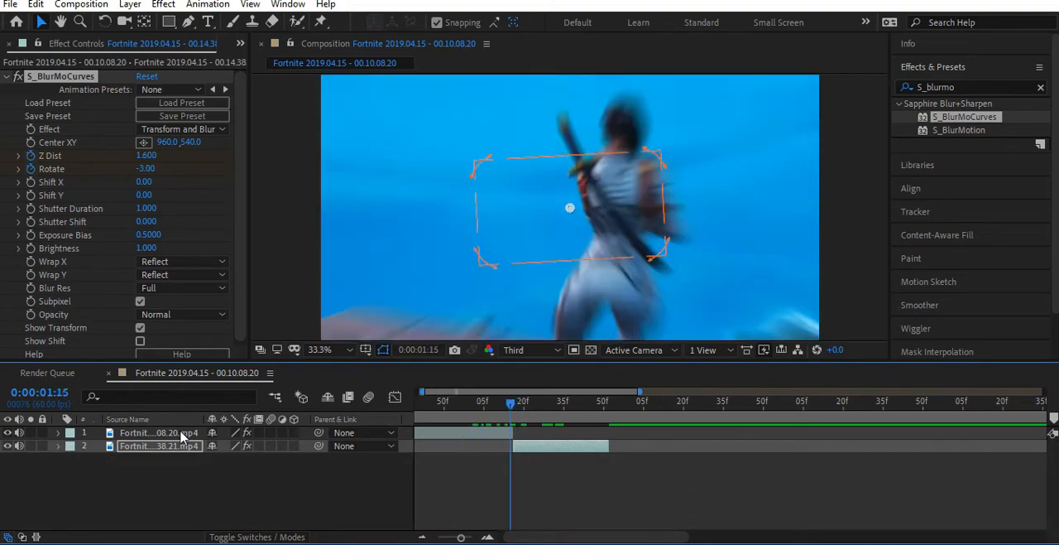
pyautogui.click(182, 434)
pyautogui.click(130, 5)
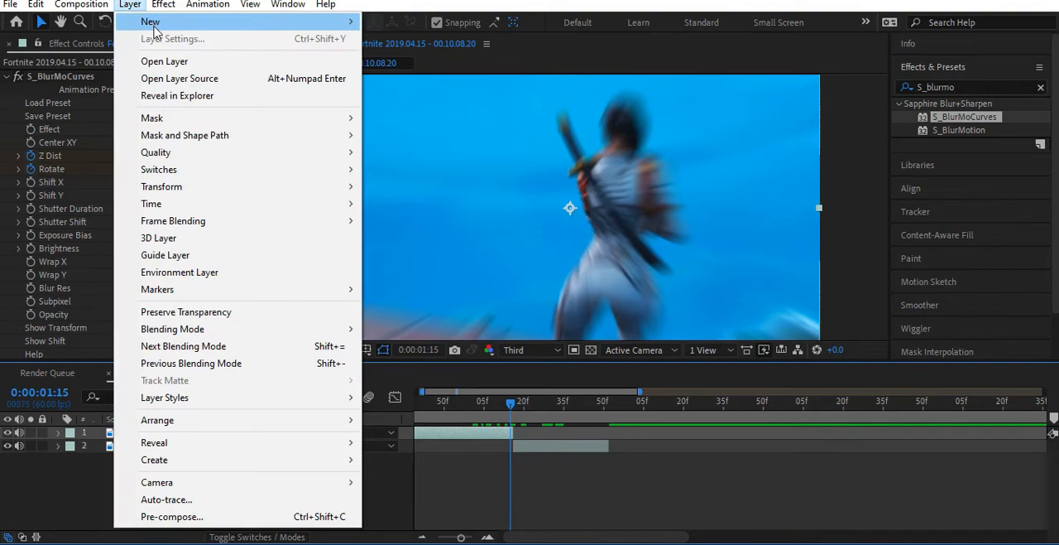
pyautogui.moveTo(159, 25)
pyautogui.click(416, 128)
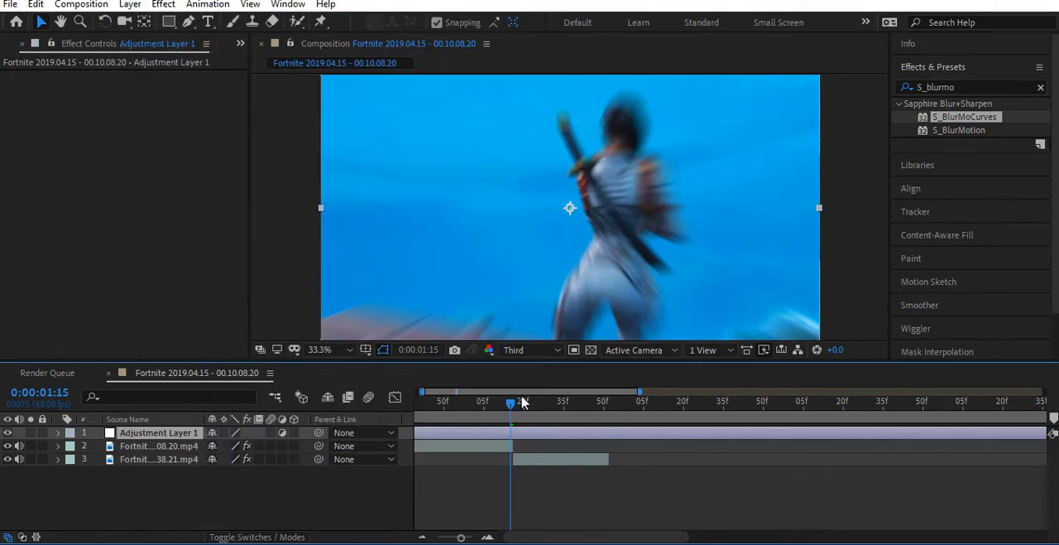
pyautogui.moveTo(515, 406); pyautogui.dragTo(613, 451)
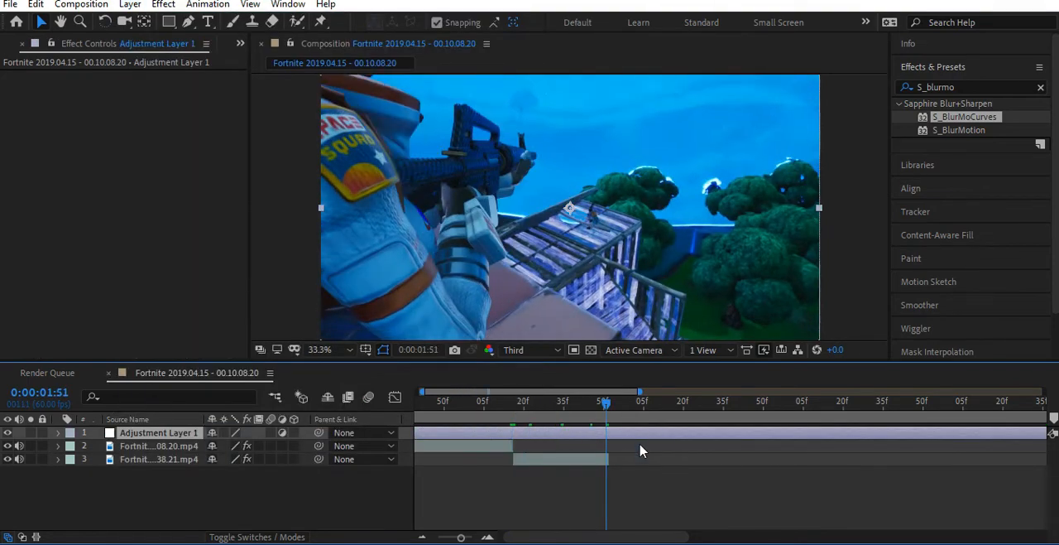
pyautogui.hotkey('alt', ']')
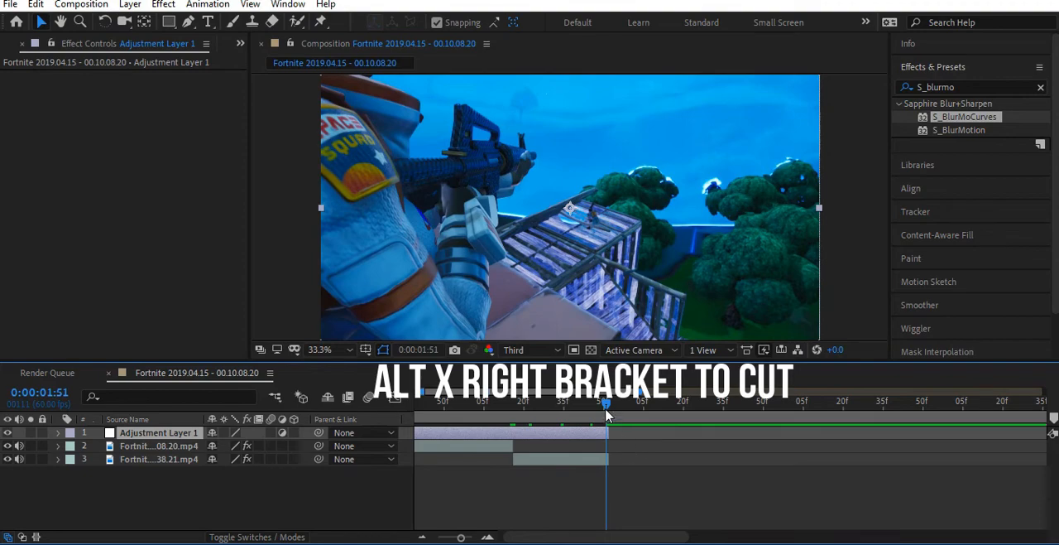
# - Find the Camera Lens Blur effect and apply it to the adjustment layer
pyautogui.moveTo(605, 411); pyautogui.dragTo(514, 455)
pyautogui.moveTo(964, 117); pyautogui.dragTo(840, 113)
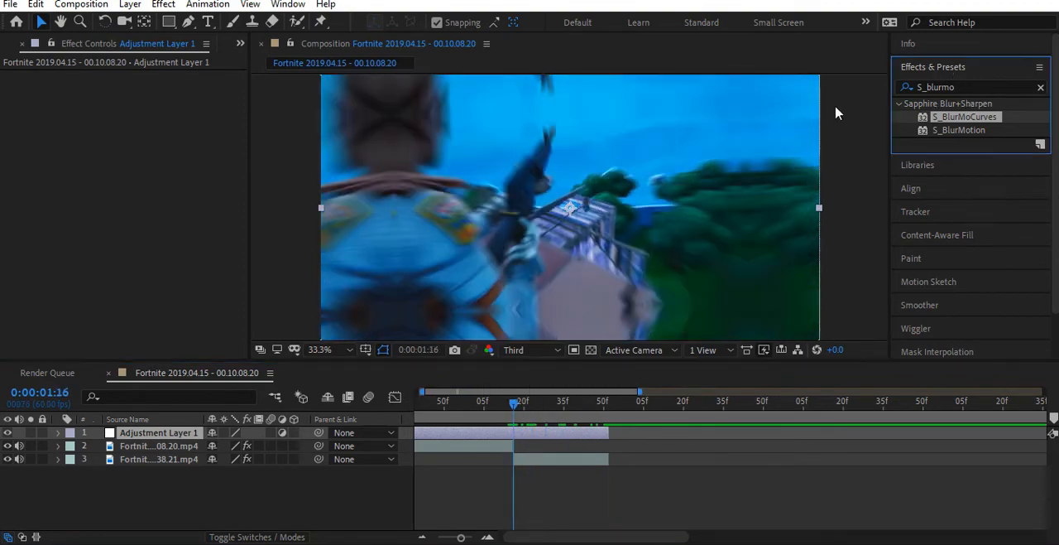
pyautogui.click(966, 89)
pyautogui.press('BackSpace')
pyautogui.press('BackSpace')
pyautogui.press('BackSpace')
pyautogui.press('BackSpace')
pyautogui.press('BackSpace')
pyautogui.press('BackSpace')
pyautogui.press('BackSpace')
pyautogui.press('BackSpace')
pyautogui.write('cm')
pyautogui.press('BackSpace')
pyautogui.write('amera')
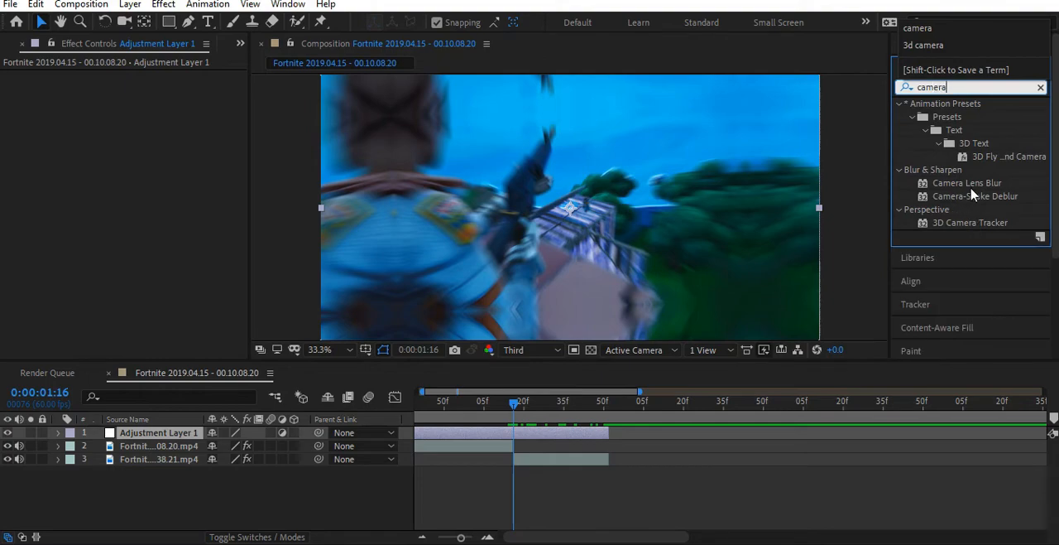
pyautogui.moveTo(966, 183); pyautogui.dragTo(574, 435)
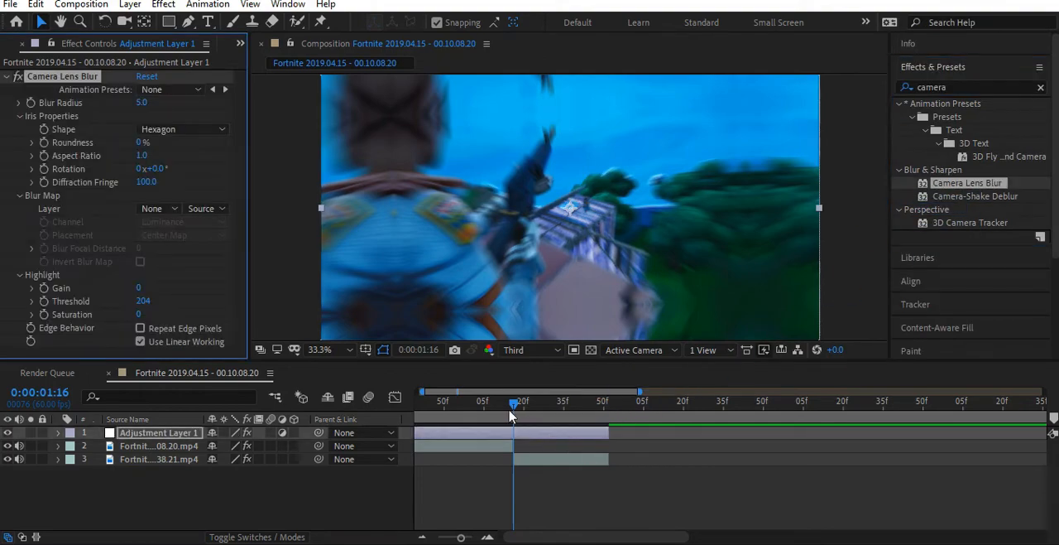
# - Keyframe the adjustment layer's Blur Radius at 0 at 0:00:01:06, aligned with the first clip's first Z Dist keyframe
pyautogui.click(460, 451)
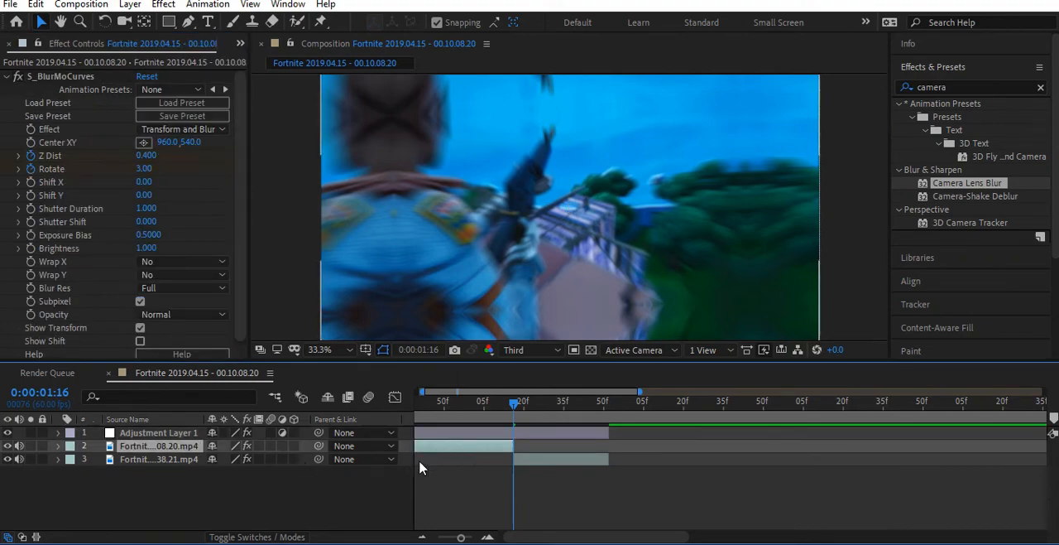
pyautogui.press('u')
pyautogui.press('pageup')
pyautogui.press('j')
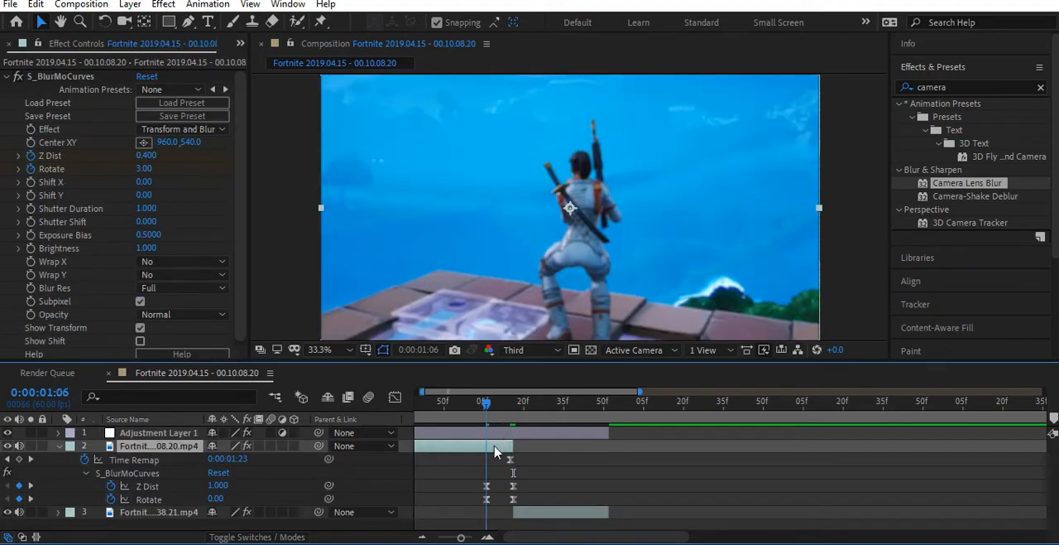
pyautogui.click(487, 432)
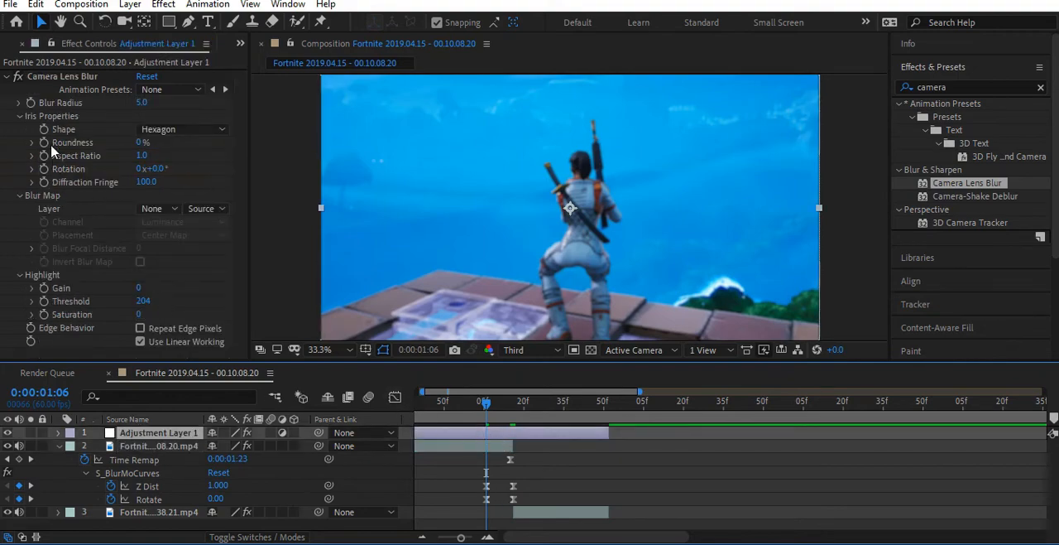
pyautogui.click(143, 103)
pyautogui.press('Return')
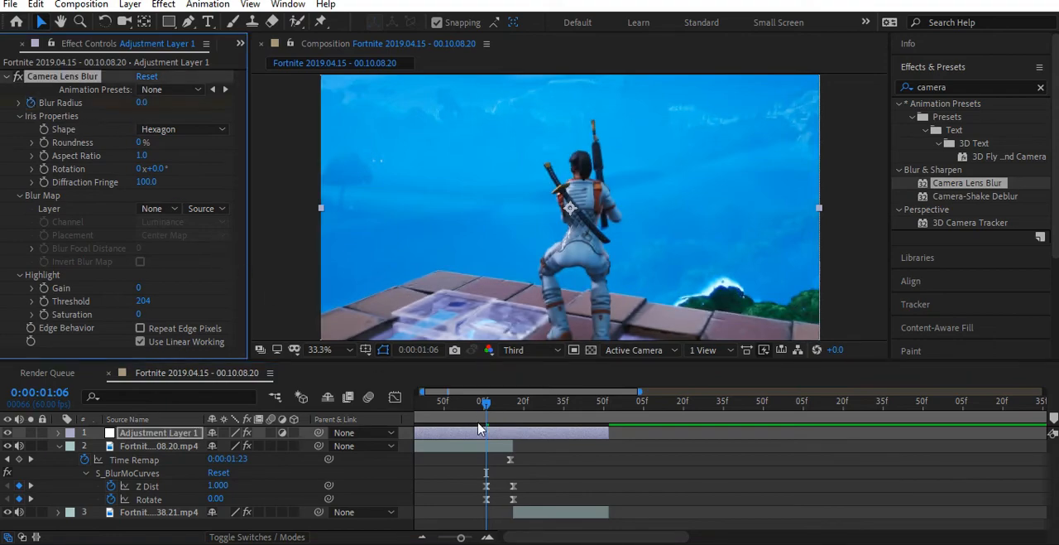
pyautogui.press('u')
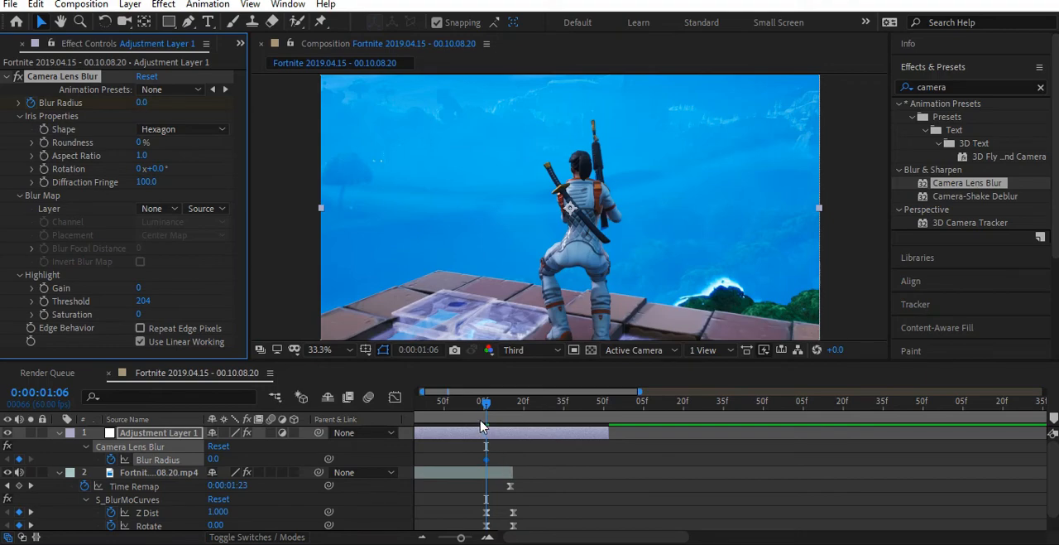
# - Add a Blur Radius keyframe of 10 at 0:00:01:16, where the two clips meet
pyautogui.moveTo(487, 405); pyautogui.dragTo(510, 405)
pyautogui.scroll(-1, 526, 468)
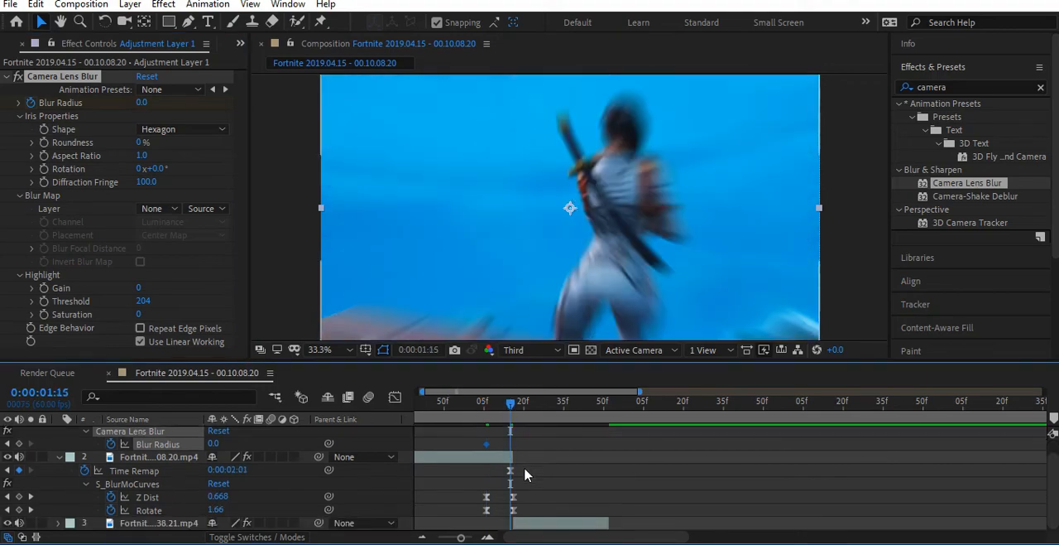
pyautogui.press('pagedown')
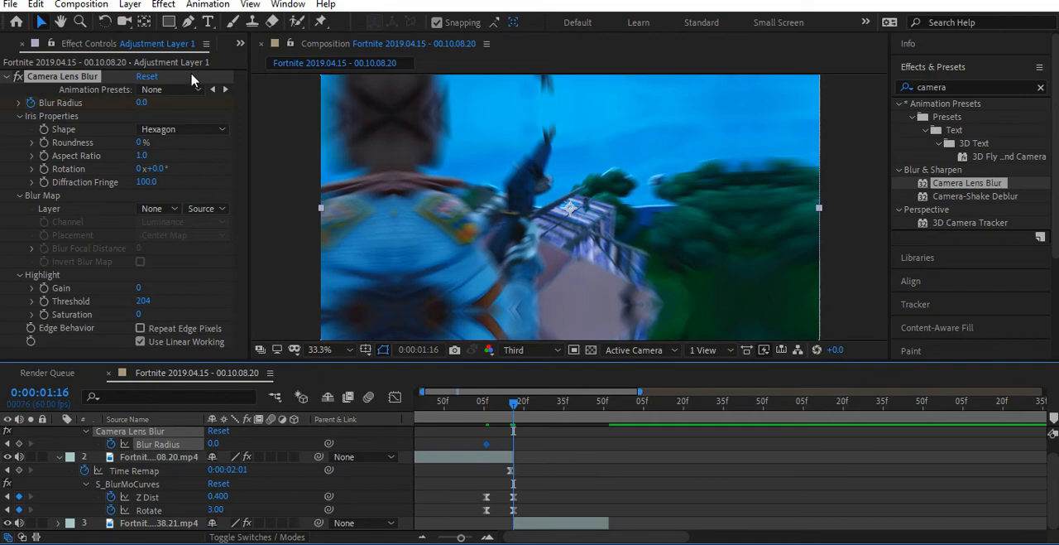
pyautogui.click(142, 103)
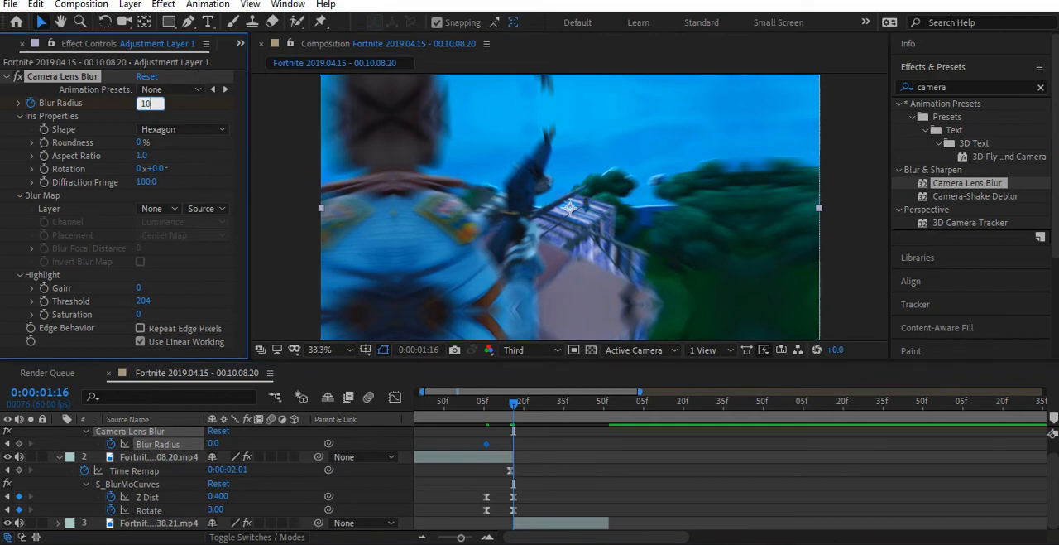
pyautogui.press('Return')
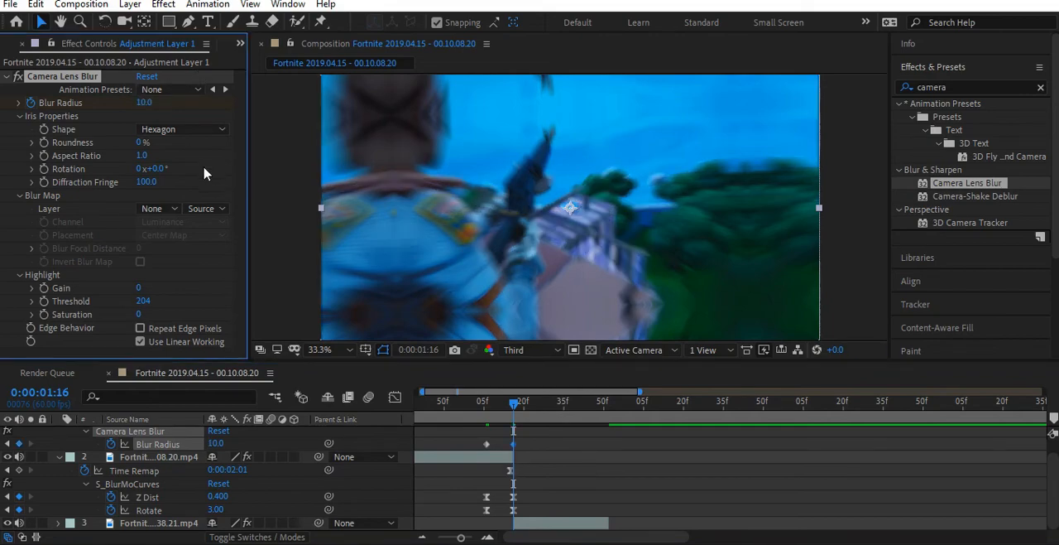
# - Add a Blur Radius keyframe of 0 at 0:00:01:26, aligned with the second clip's last Z Dist keyframe
pyautogui.click(540, 523)
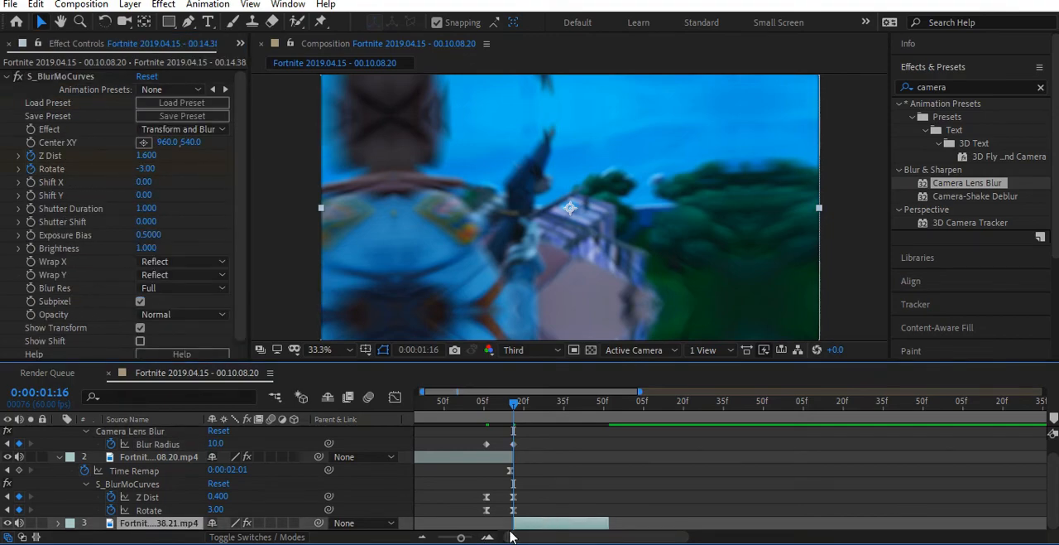
pyautogui.press('u')
pyautogui.scroll(-3, 530, 476)
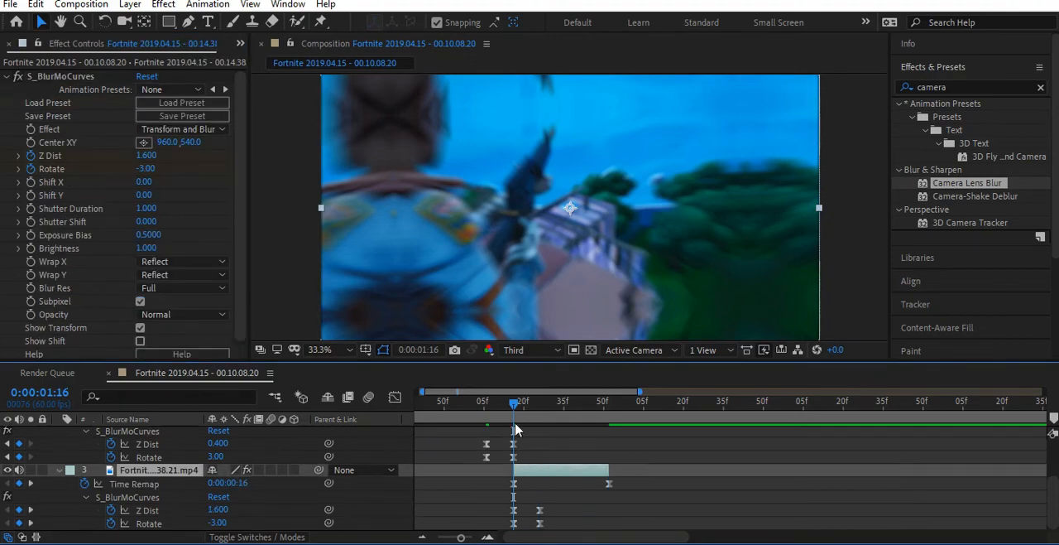
pyautogui.press('k')
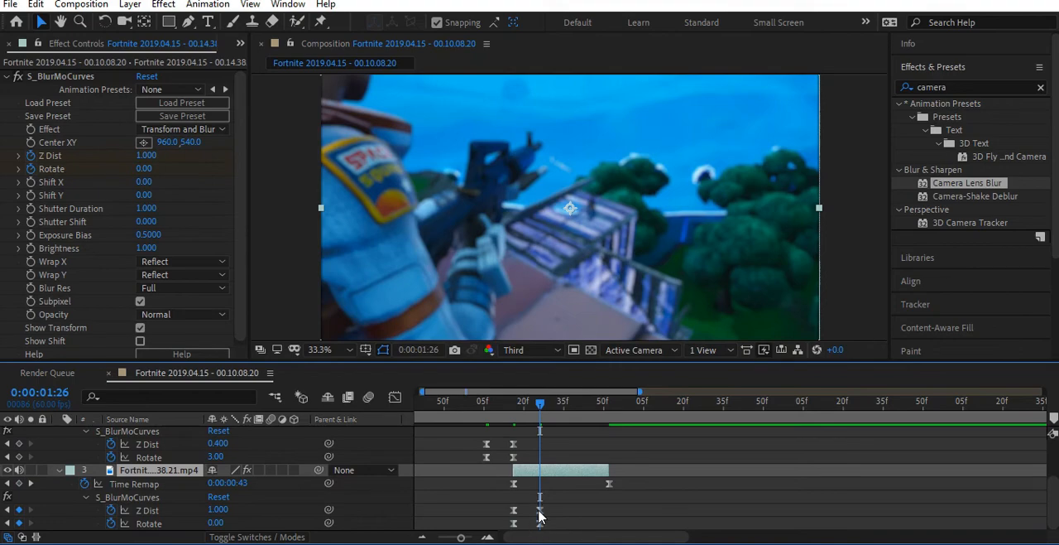
pyautogui.scroll(4, 534, 505)
pyautogui.click(538, 435)
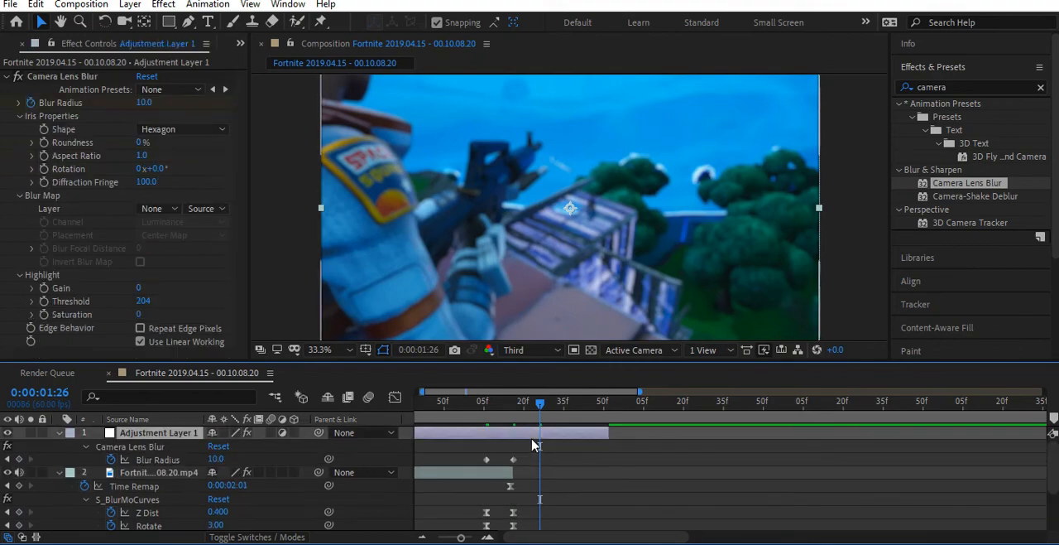
pyautogui.click(144, 101)
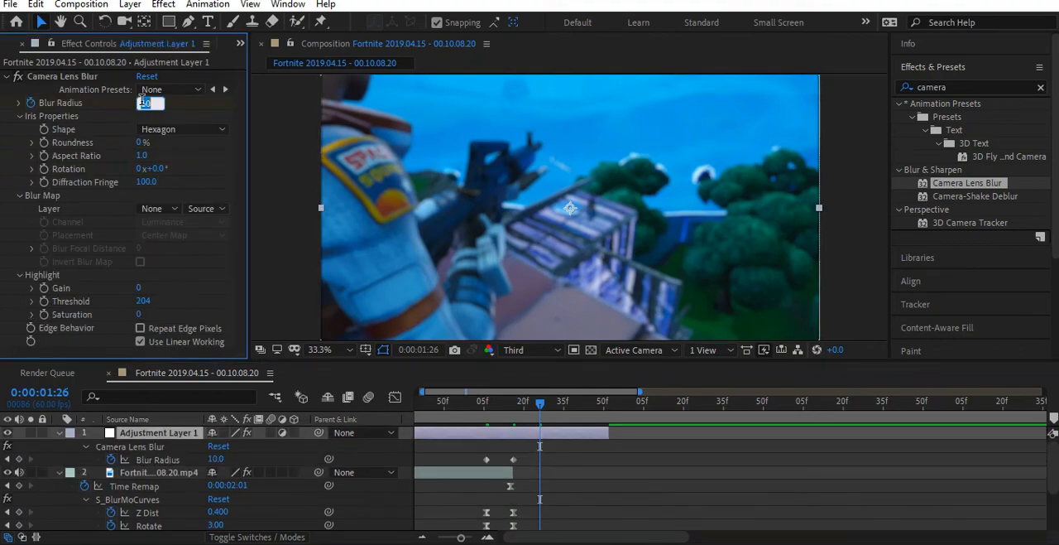
pyautogui.write('0')
pyautogui.press('Return')
# - Preview the transition with the animated lens blur from 0:00:00:35 and scrub around the cut
pyautogui.moveTo(510, 409); pyautogui.dragTo(545, 426)
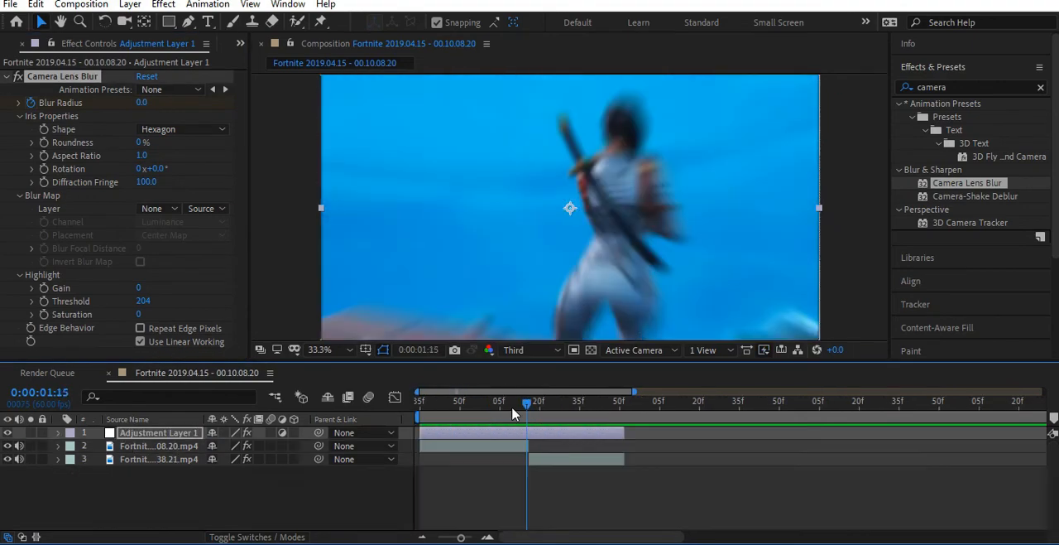
pyautogui.moveTo(525, 405); pyautogui.dragTo(410, 442)
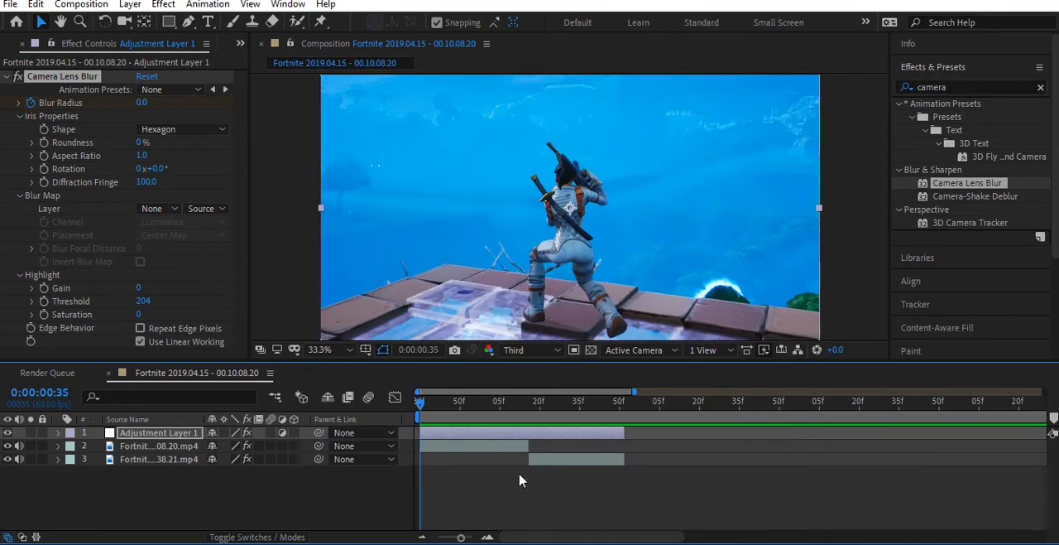
pyautogui.press('space')
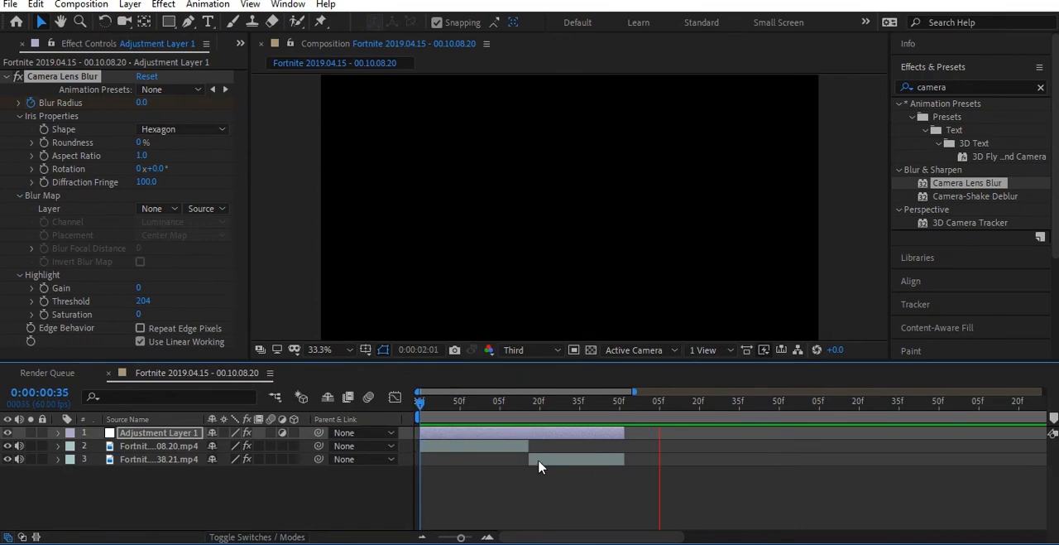
pyautogui.moveTo(532, 406); pyautogui.dragTo(523, 455)
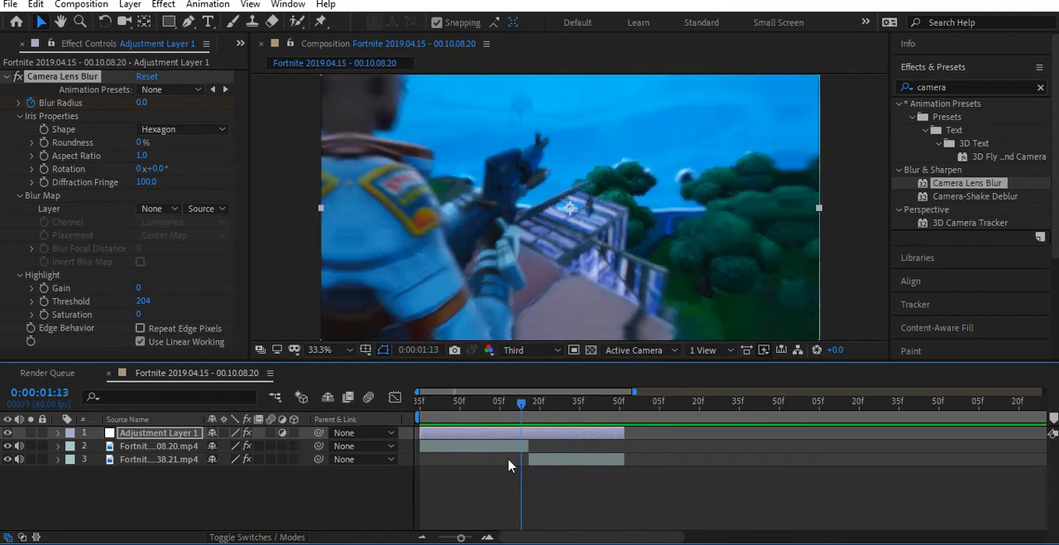
# - Compare playback of the transition with the adjustment layer hidden and with it made visible again
pyautogui.moveTo(509, 459); pyautogui.dragTo(508, 459)
pyautogui.click(7, 432)
pyautogui.moveTo(508, 410); pyautogui.dragTo(381, 458)
pyautogui.press('space')
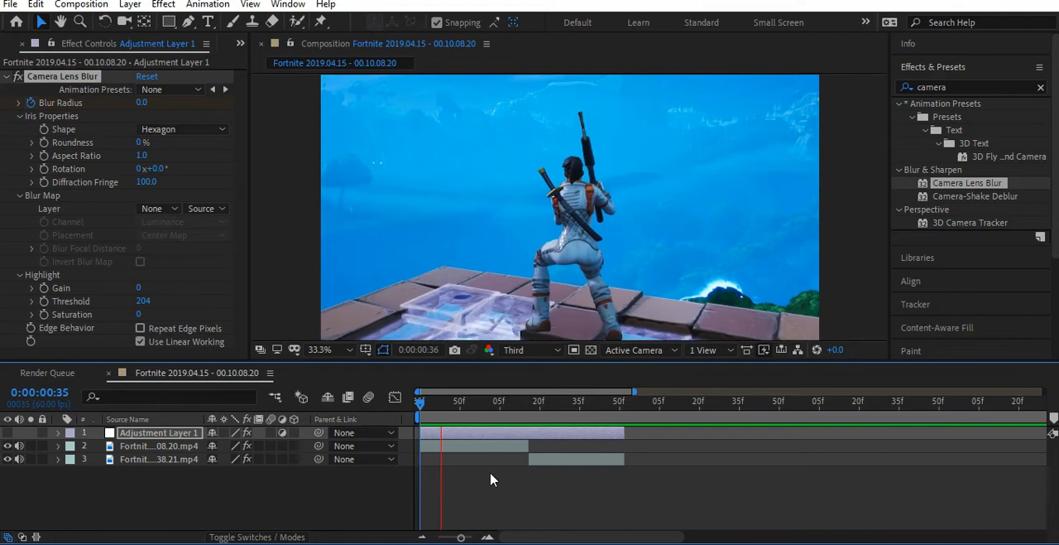
pyautogui.press('space')
pyautogui.moveTo(504, 404); pyautogui.dragTo(466, 418)
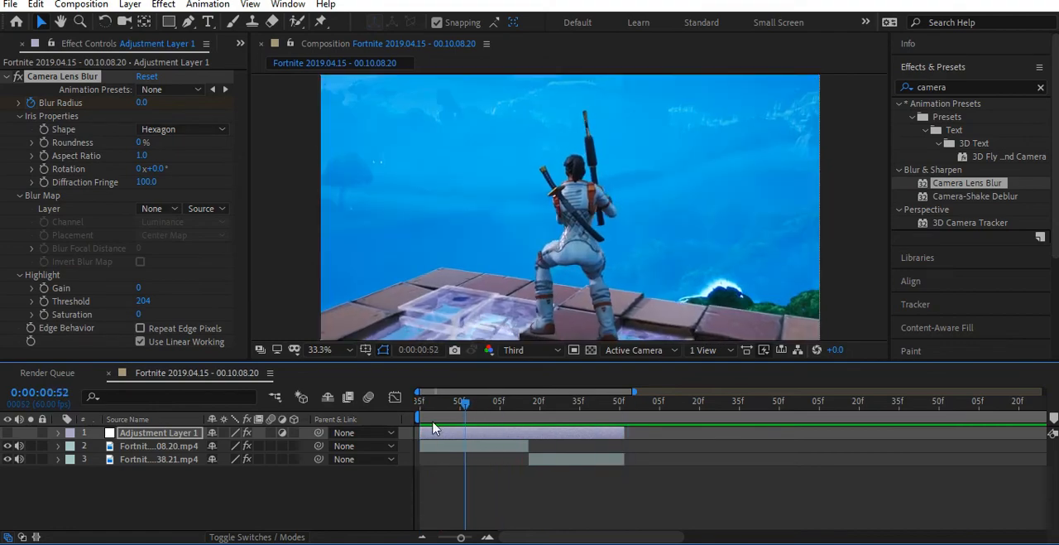
pyautogui.click(7, 432)
pyautogui.press('space')
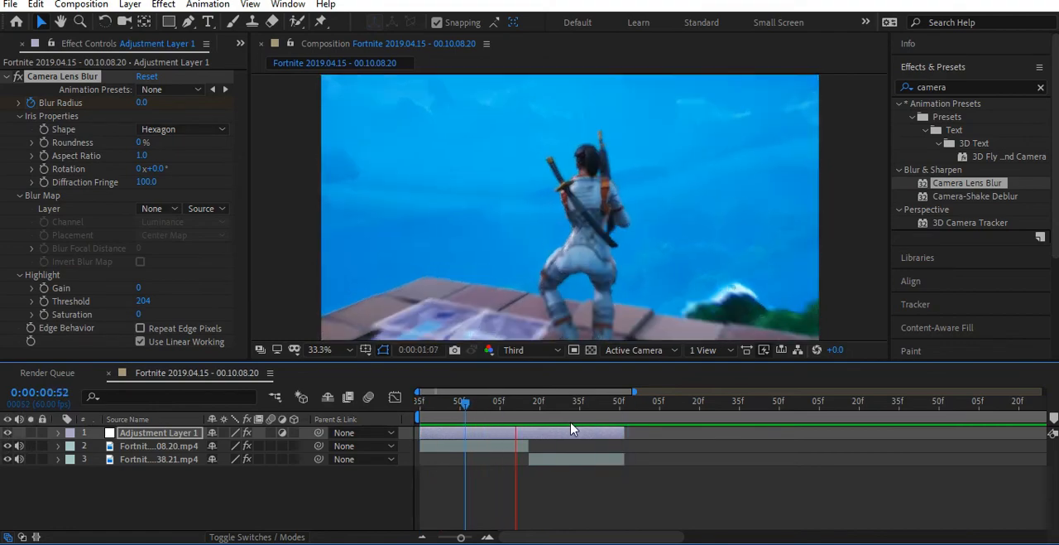
pyautogui.moveTo(542, 404); pyautogui.dragTo(418, 443)
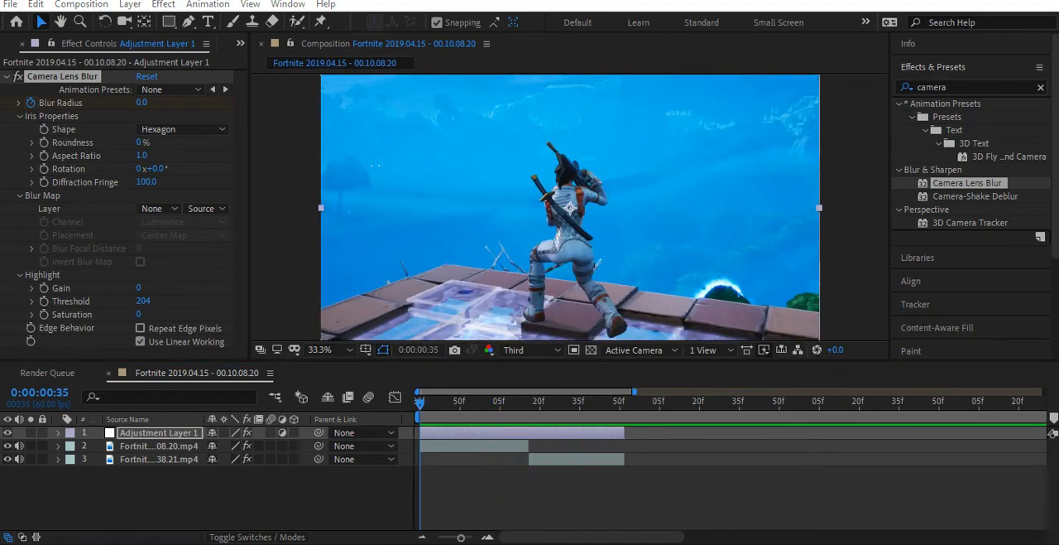